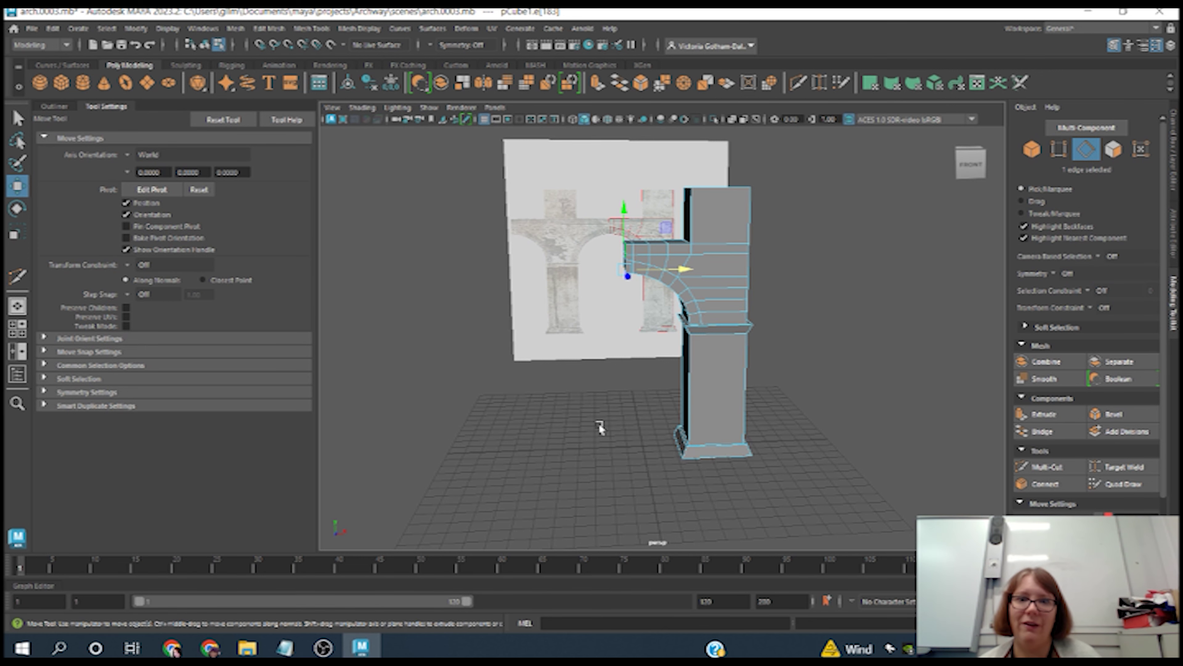
- Select the five faces along the corbel's top band in face mode
{"action": "left_click_drag", "start_coordinate": [583, 368], "coordinate": [617, 377], "text": "alt"}
{"action": "key", "text": "space"}
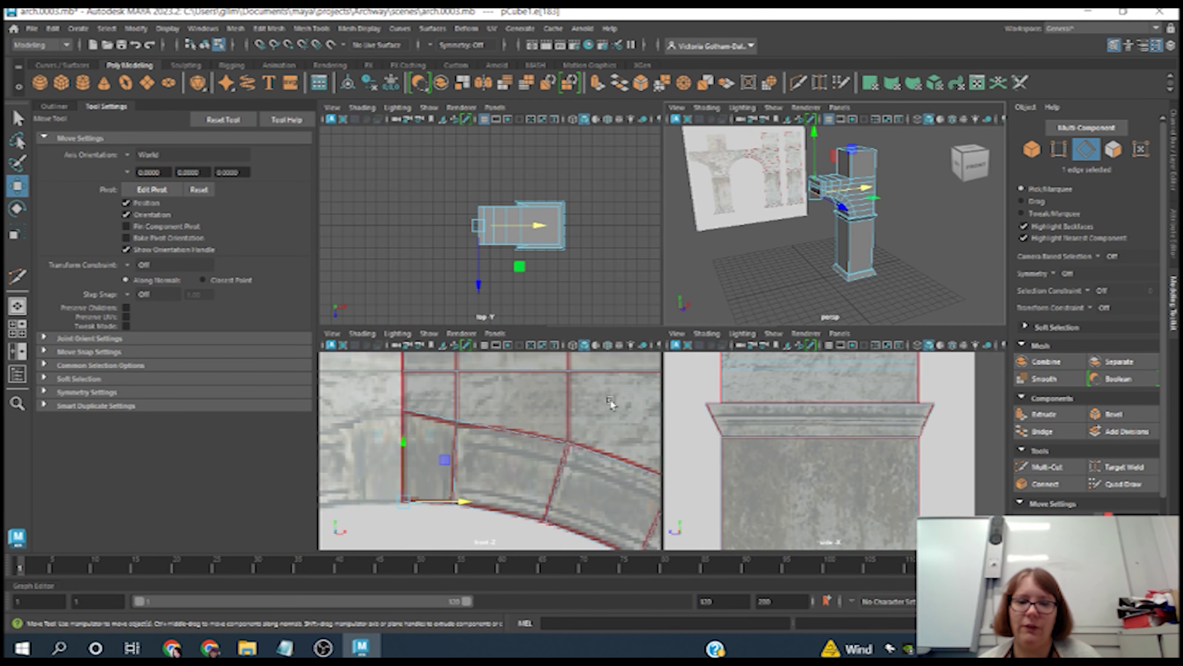
{"action": "key", "text": "f"}
{"action": "key", "text": "f"}
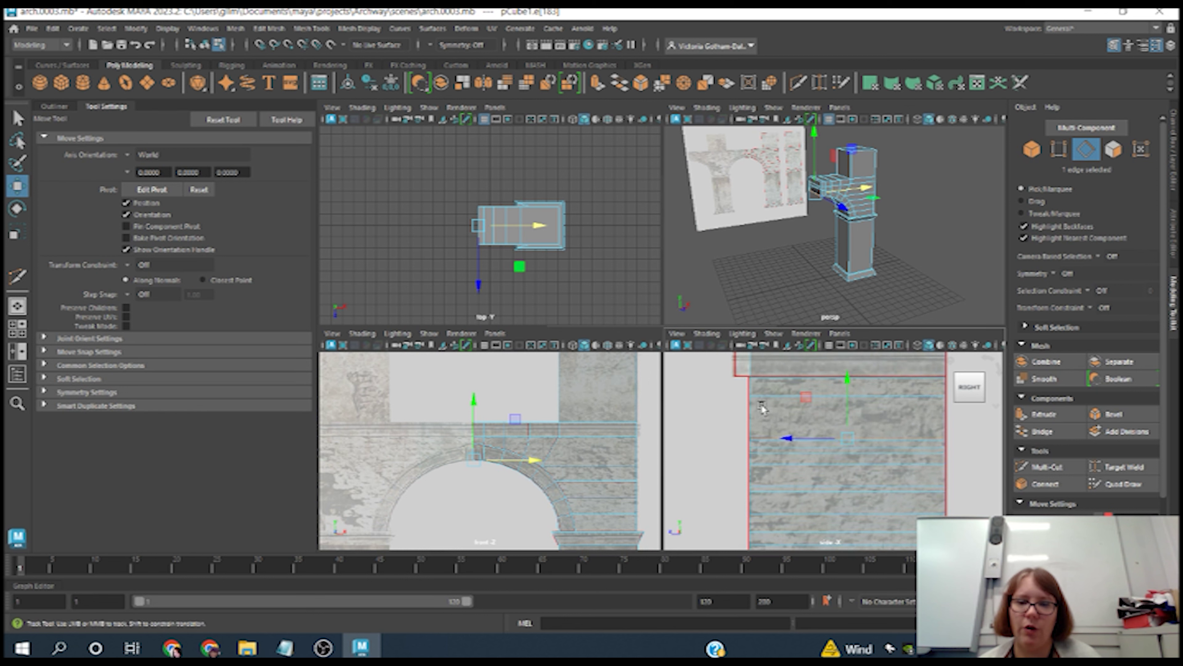
{"action": "middle_click_drag", "start_coordinate": [762, 408], "coordinate": [752, 462], "text": "alt"}
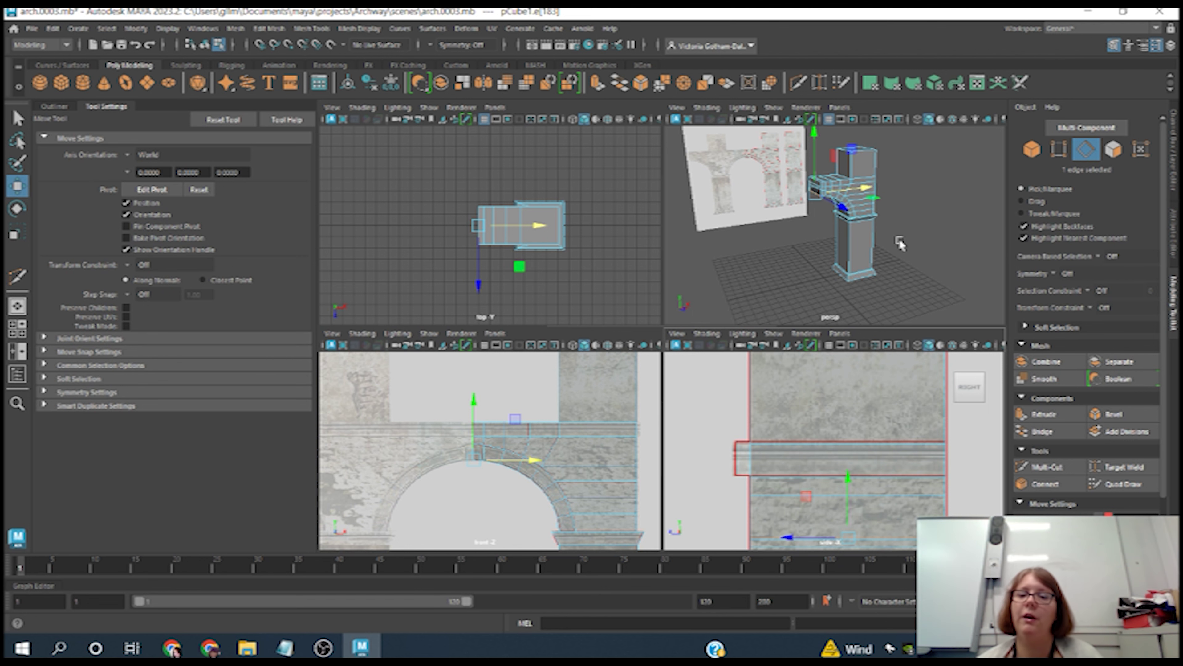
{"action": "scroll", "coordinate": [844, 187], "scroll_direction": "up", "scroll_amount": 5}
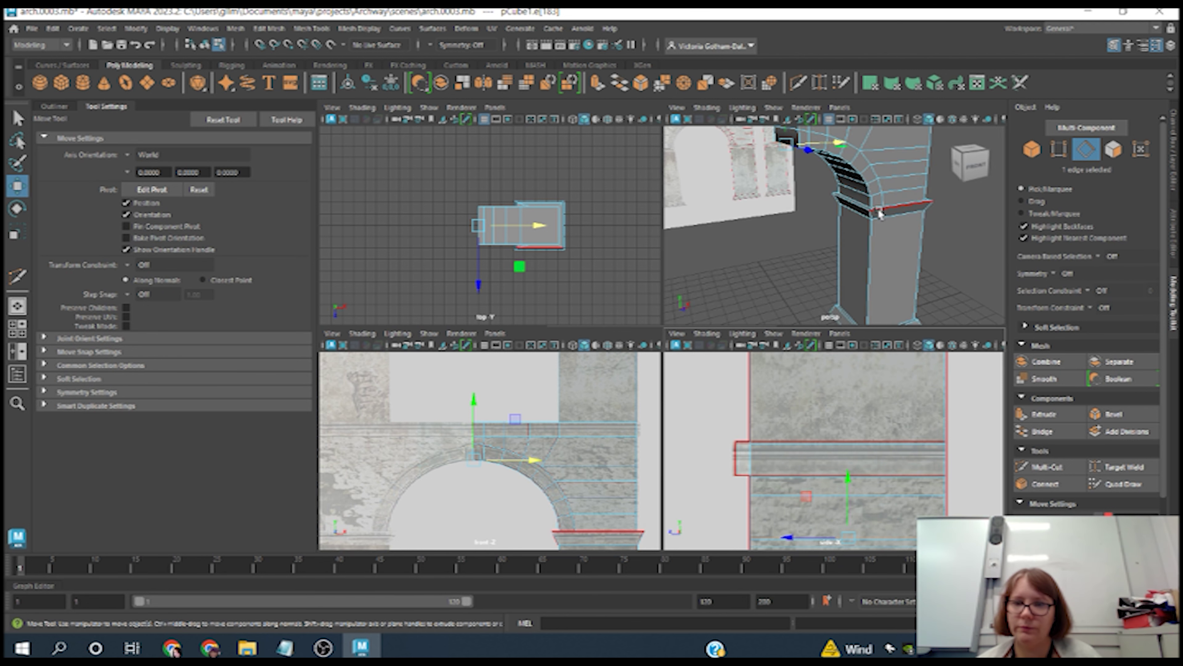
{"action": "key", "text": "space"}
{"action": "middle_click_drag", "start_coordinate": [804, 386], "coordinate": [804, 408], "text": "alt"}
{"action": "left_click_drag", "start_coordinate": [854, 308], "coordinate": [751, 322], "text": "alt"}
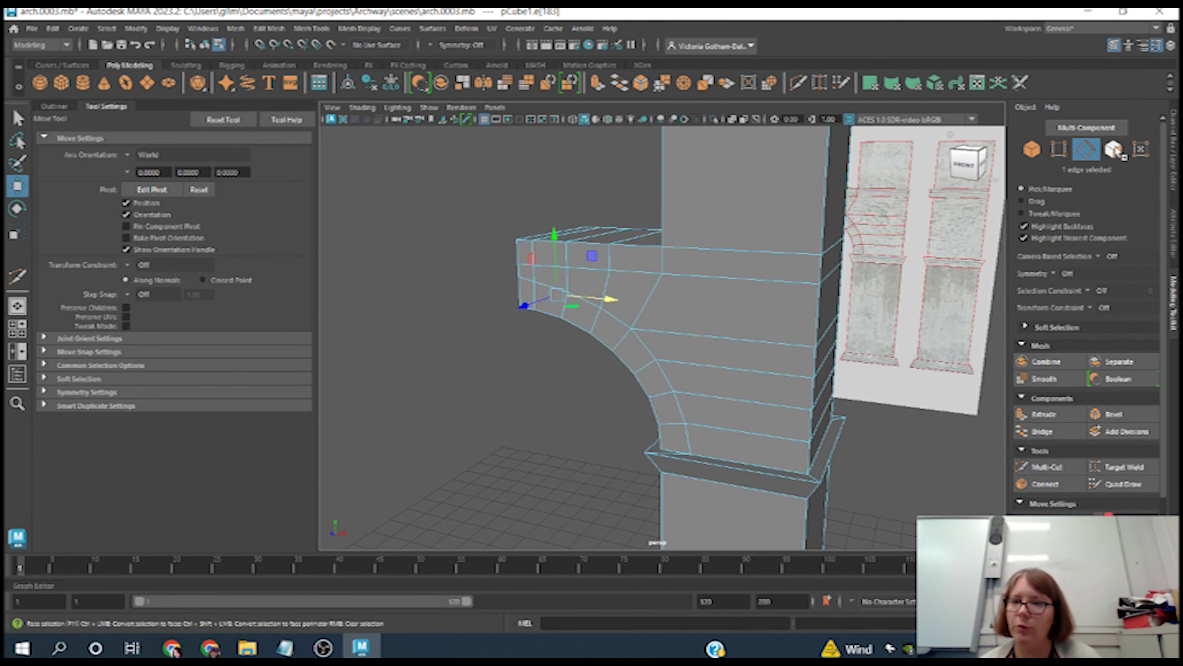
{"action": "left_click", "coordinate": [1114, 149]}
{"action": "left_click", "coordinate": [773, 260]}
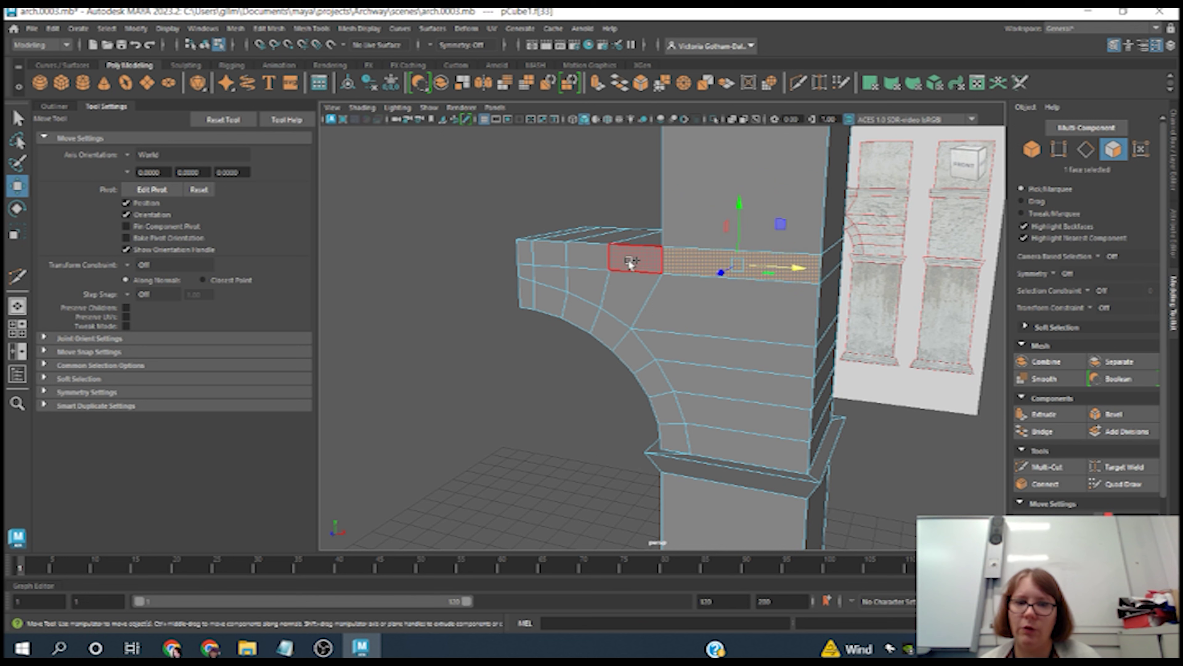
{"action": "left_click", "coordinate": [630, 262], "text": "shift"}
{"action": "left_click", "coordinate": [588, 257], "text": "shift"}
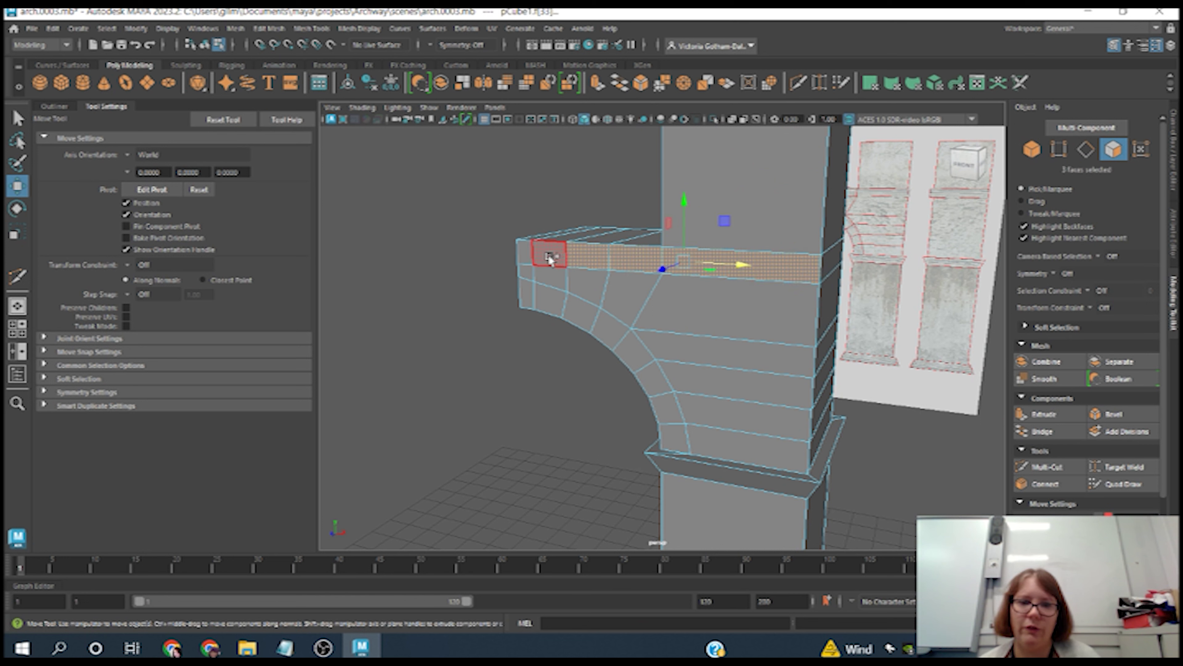
{"action": "left_click", "coordinate": [541, 259], "text": "shift"}
{"action": "left_click", "coordinate": [537, 260], "text": "shift"}
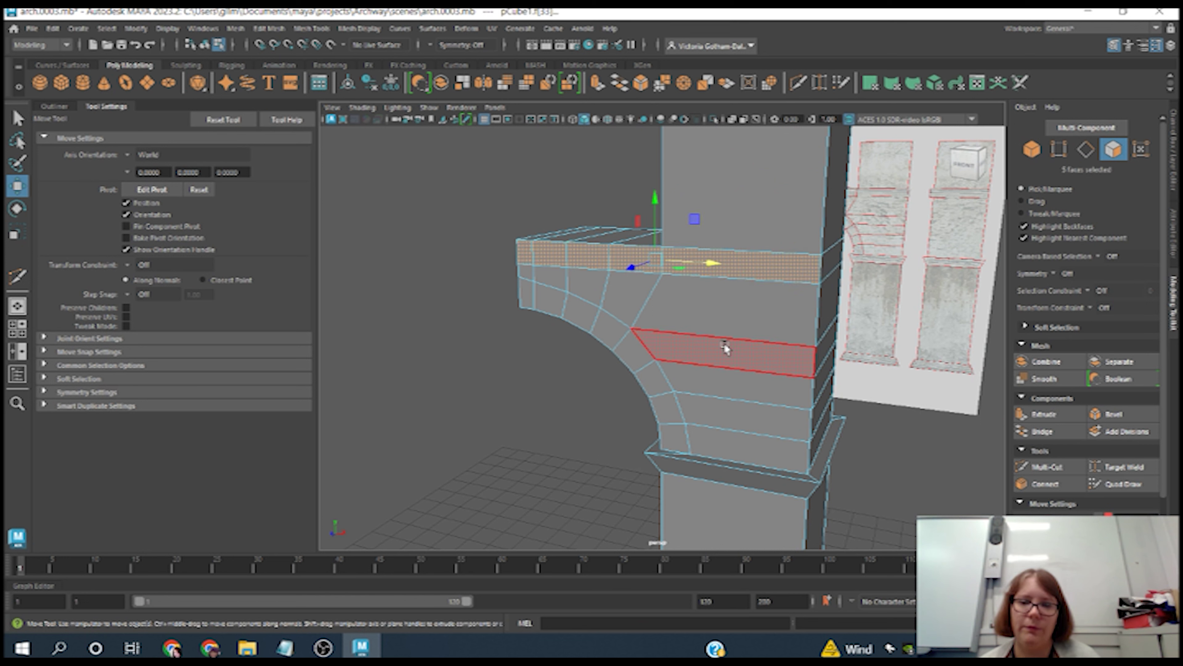
- Extrude the top band and pull it outward along Z in the side view into a projecting ledge
{"action": "key", "text": "space"}
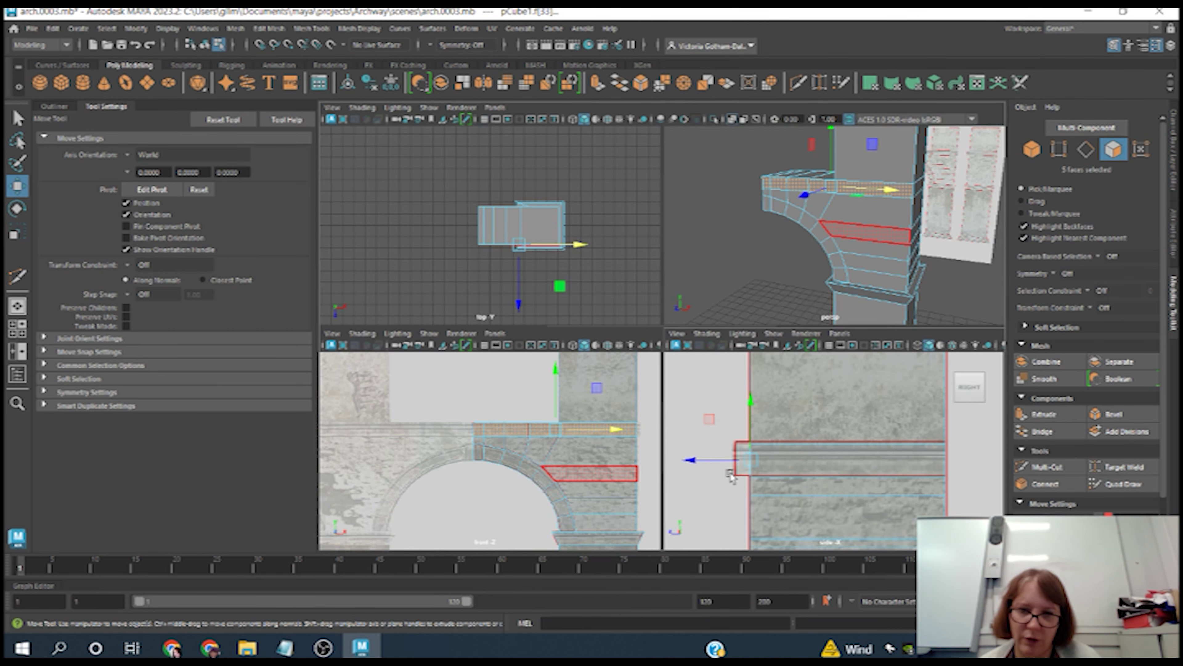
{"action": "key", "text": "space"}
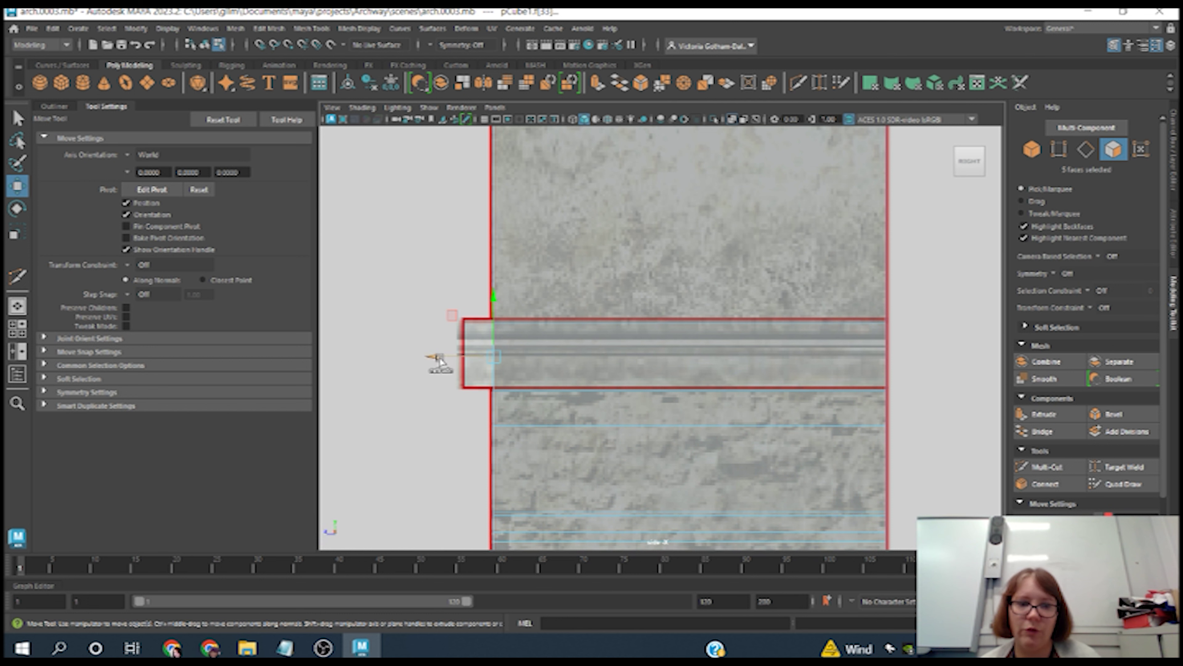
{"action": "left_click_drag", "start_coordinate": [439, 357], "coordinate": [409, 371]}
{"action": "key", "text": "space"}
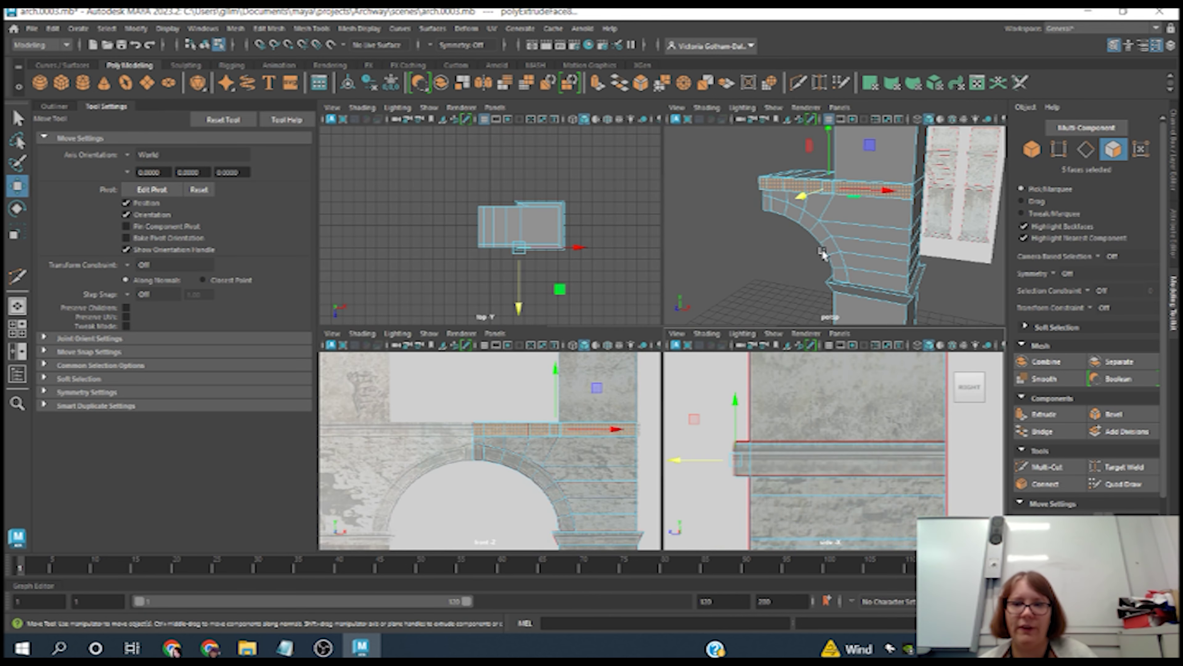
{"action": "left_click_drag", "start_coordinate": [834, 266], "coordinate": [885, 262], "text": "alt"}
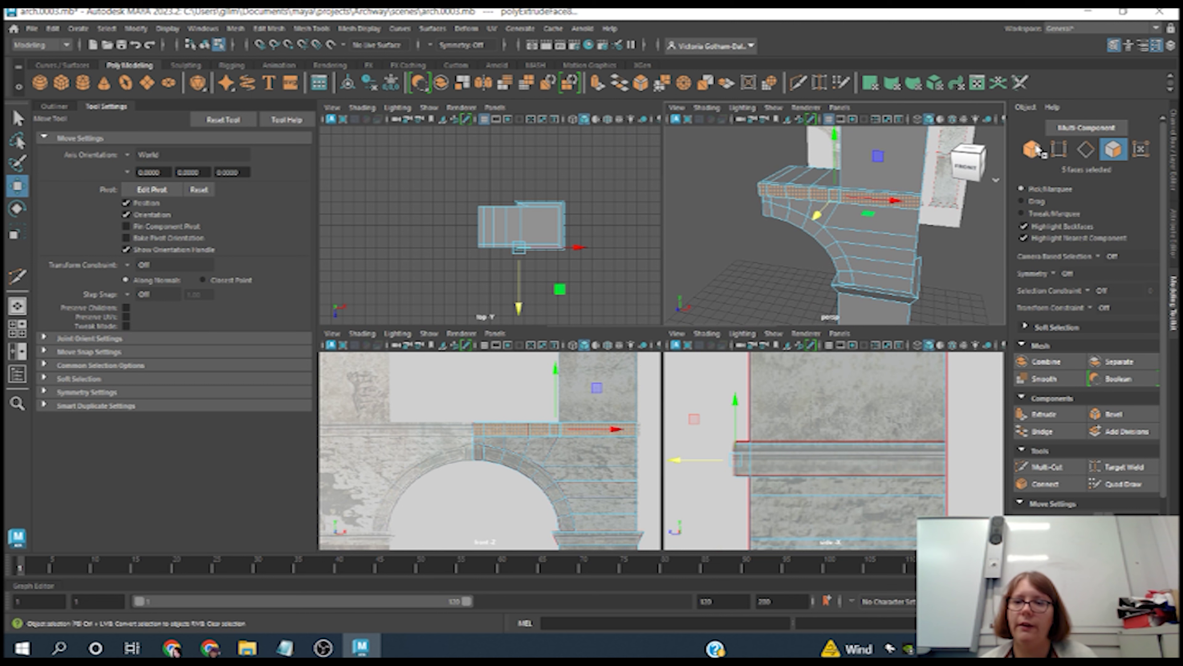
{"action": "key", "text": "space"}
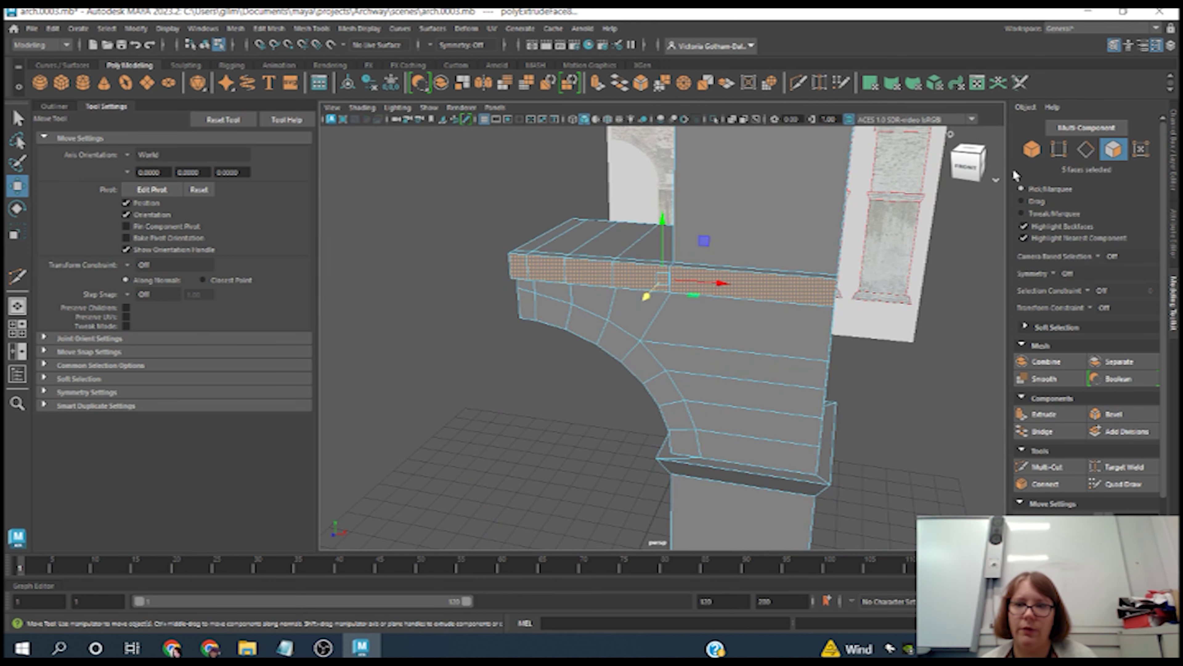
{"action": "left_click", "coordinate": [1031, 153]}
- Duplicate the pillar with Edit > Duplicate and move the copy to the left along X
{"action": "key", "text": "f"}
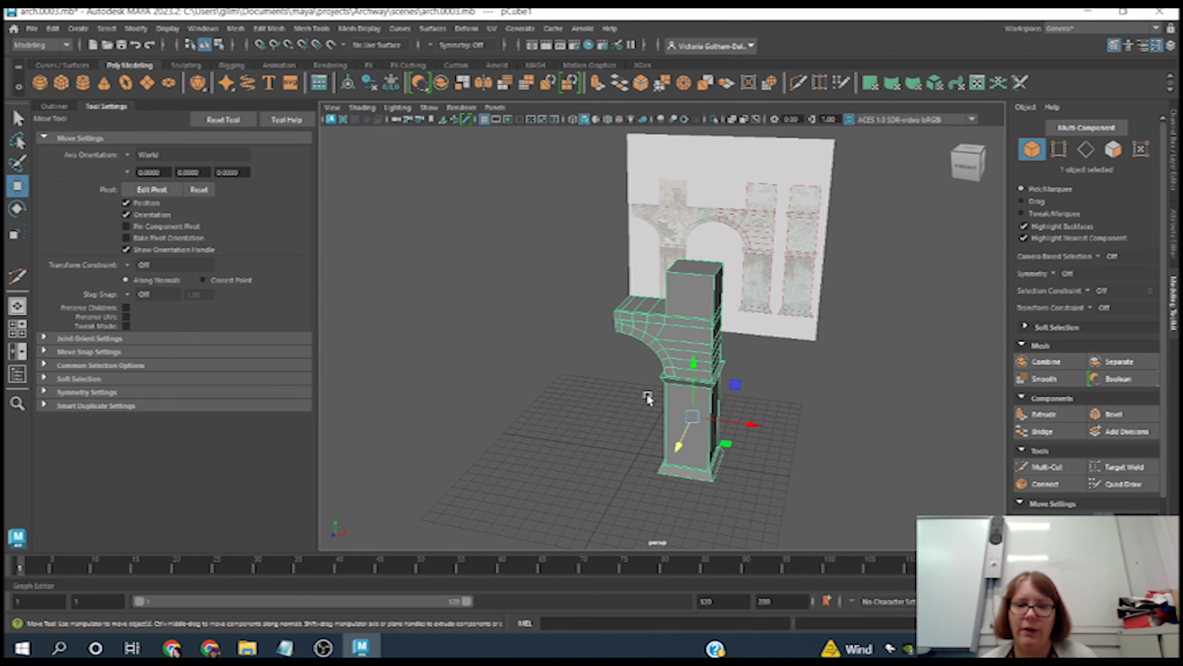
{"action": "left_click", "coordinate": [60, 29]}
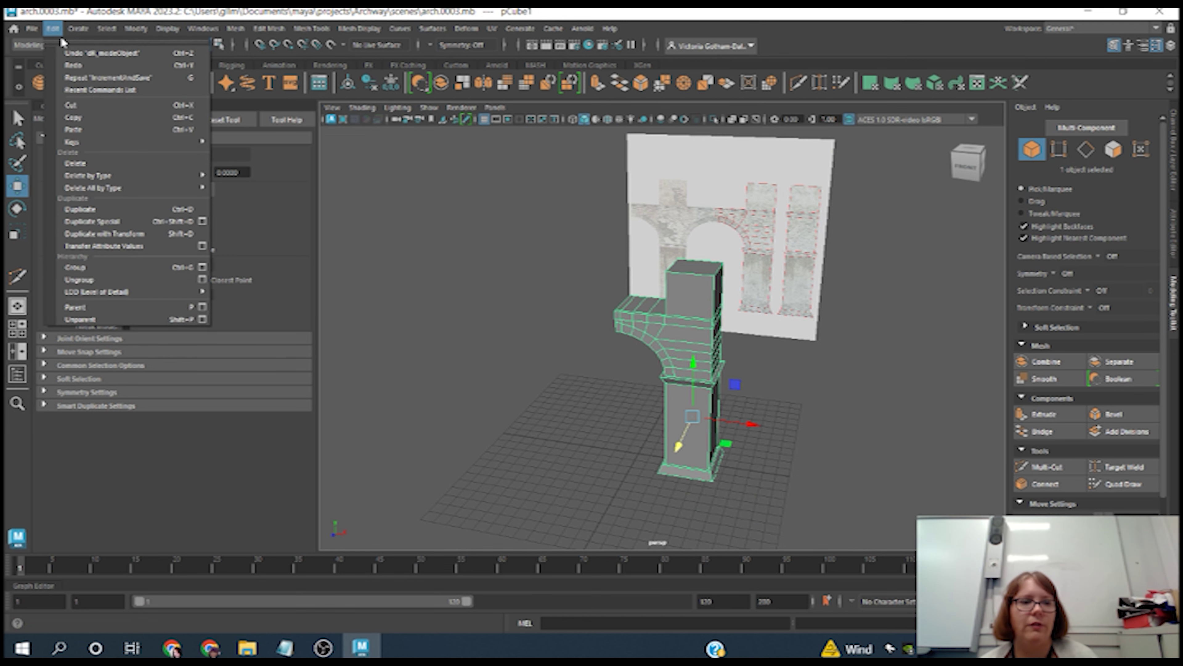
{"action": "left_click", "coordinate": [80, 209]}
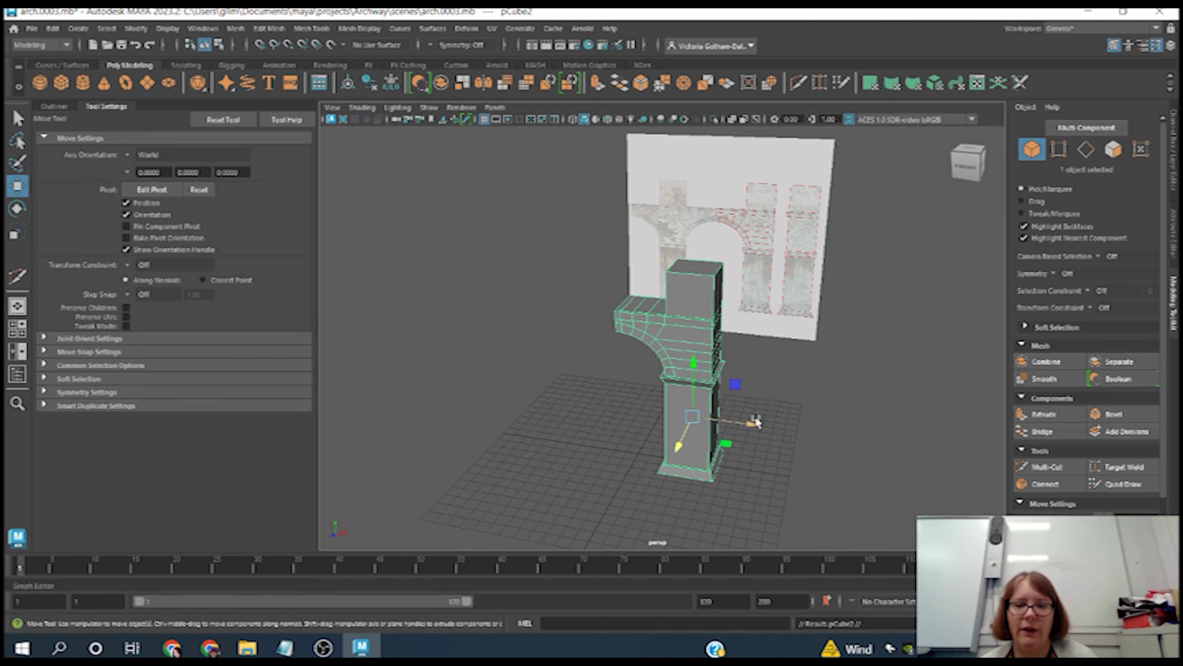
{"action": "left_click_drag", "start_coordinate": [760, 426], "coordinate": [431, 380]}
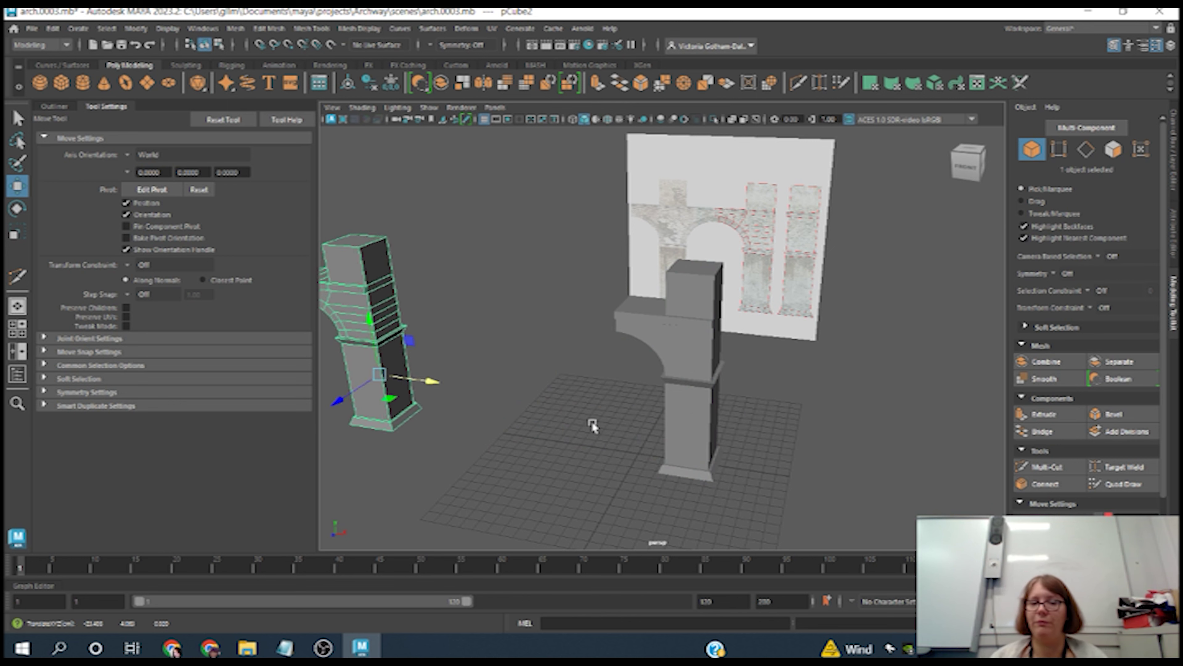
{"action": "left_click", "coordinate": [685, 354]}
{"action": "left_click_drag", "start_coordinate": [625, 375], "coordinate": [686, 362], "text": "alt"}
{"action": "scroll", "coordinate": [686, 362], "scroll_direction": "up", "scroll_amount": 10}
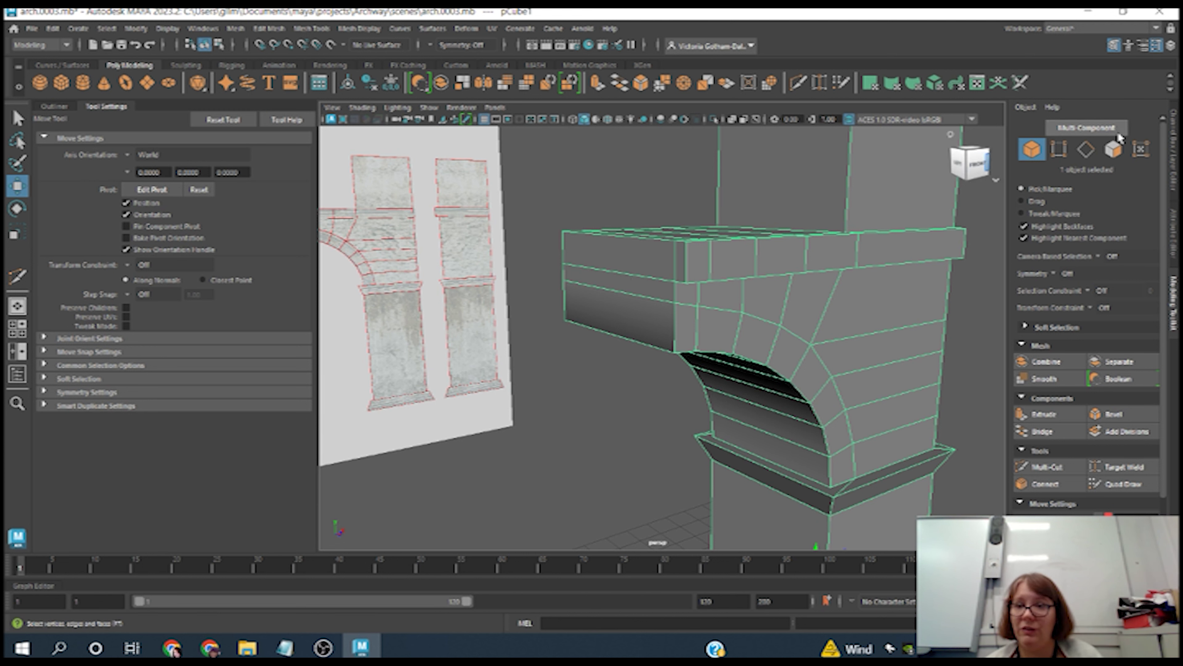
- Delete the corbel's four outer-end faces, then return to object selection
{"action": "left_click", "coordinate": [1114, 149]}
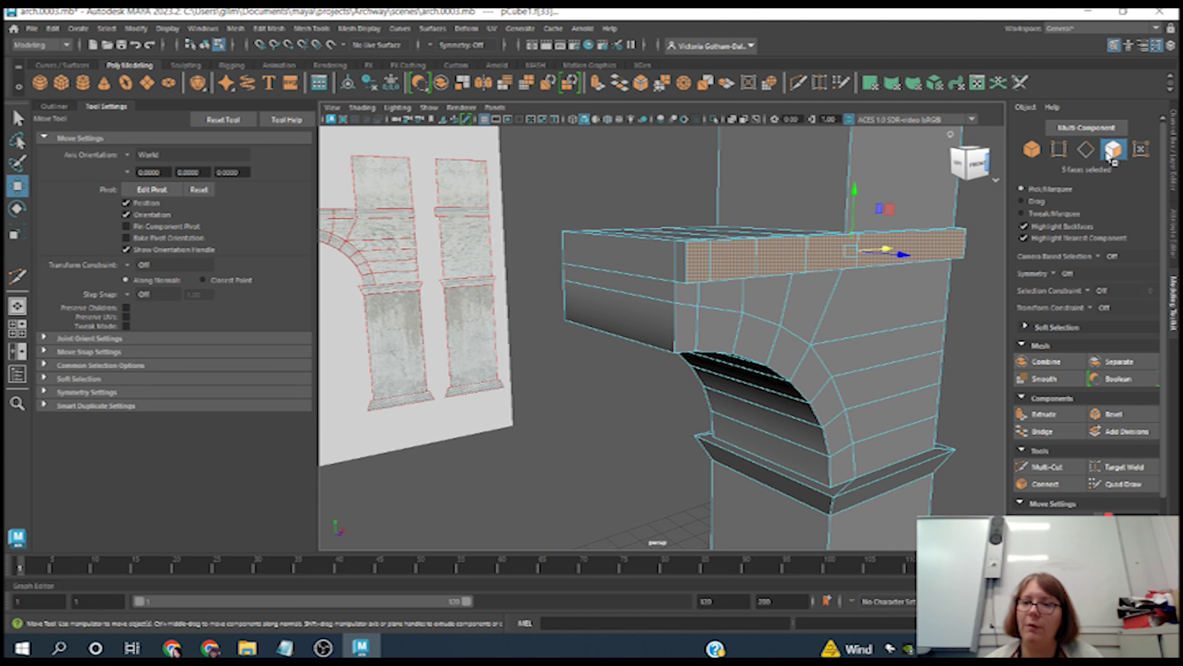
{"action": "left_click", "coordinate": [681, 259]}
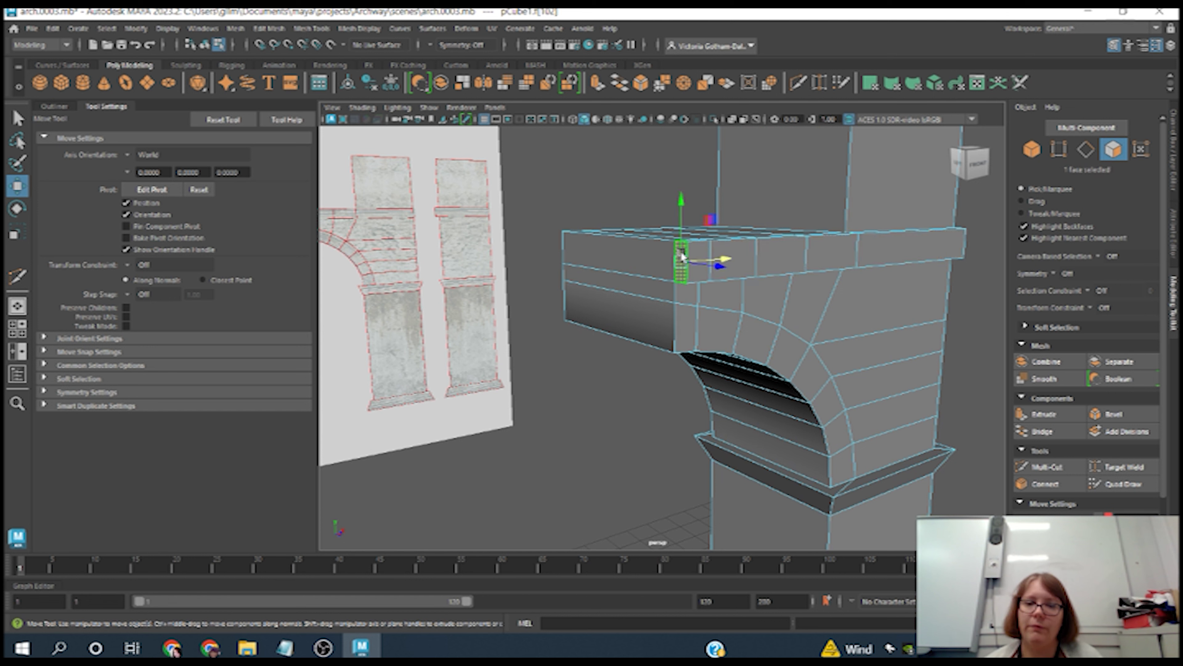
{"action": "left_click", "coordinate": [616, 264], "text": "shift"}
{"action": "left_click", "coordinate": [617, 299], "text": "shift"}
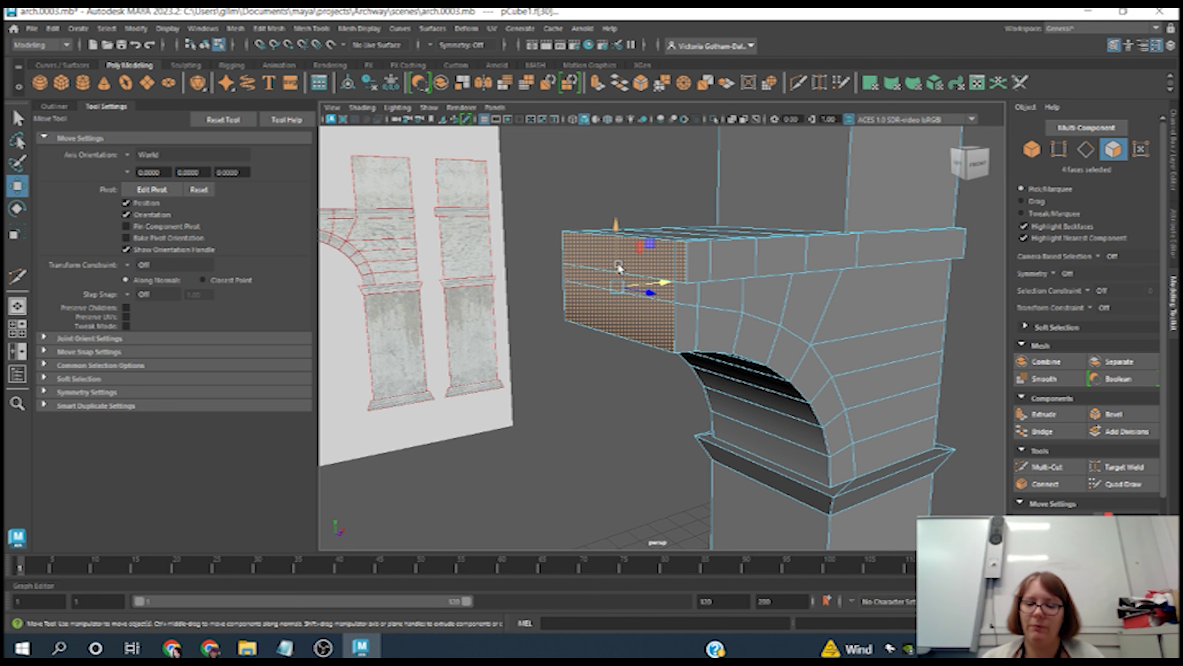
{"action": "key", "text": "Delete"}
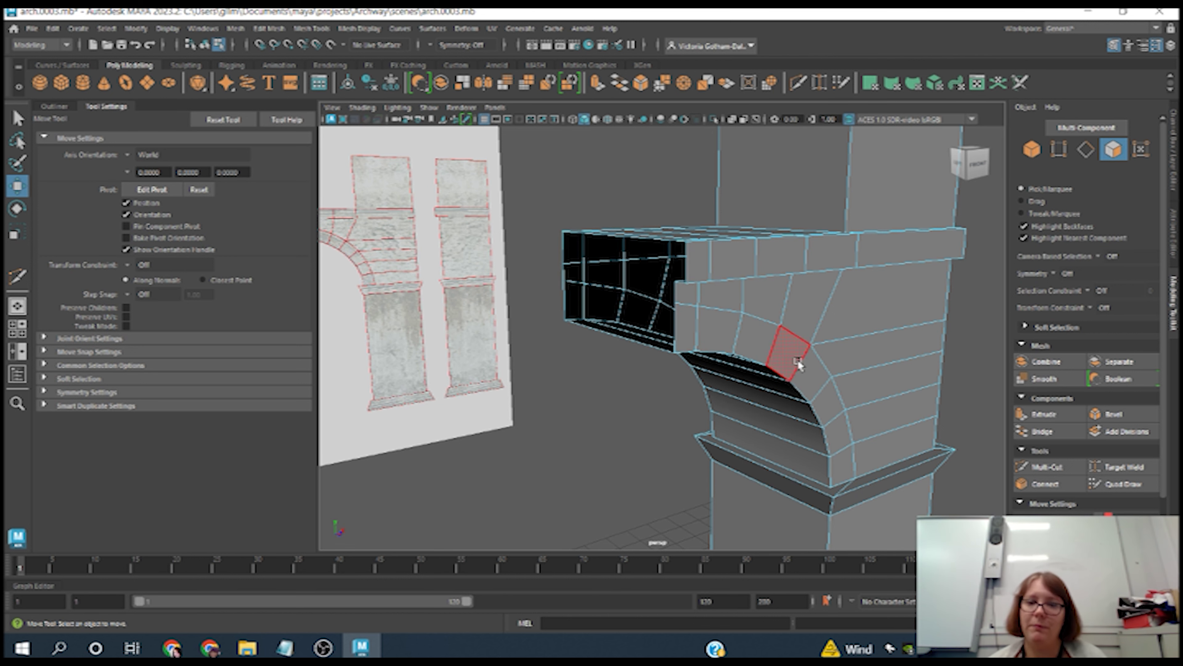
{"action": "left_click", "coordinate": [1032, 149]}
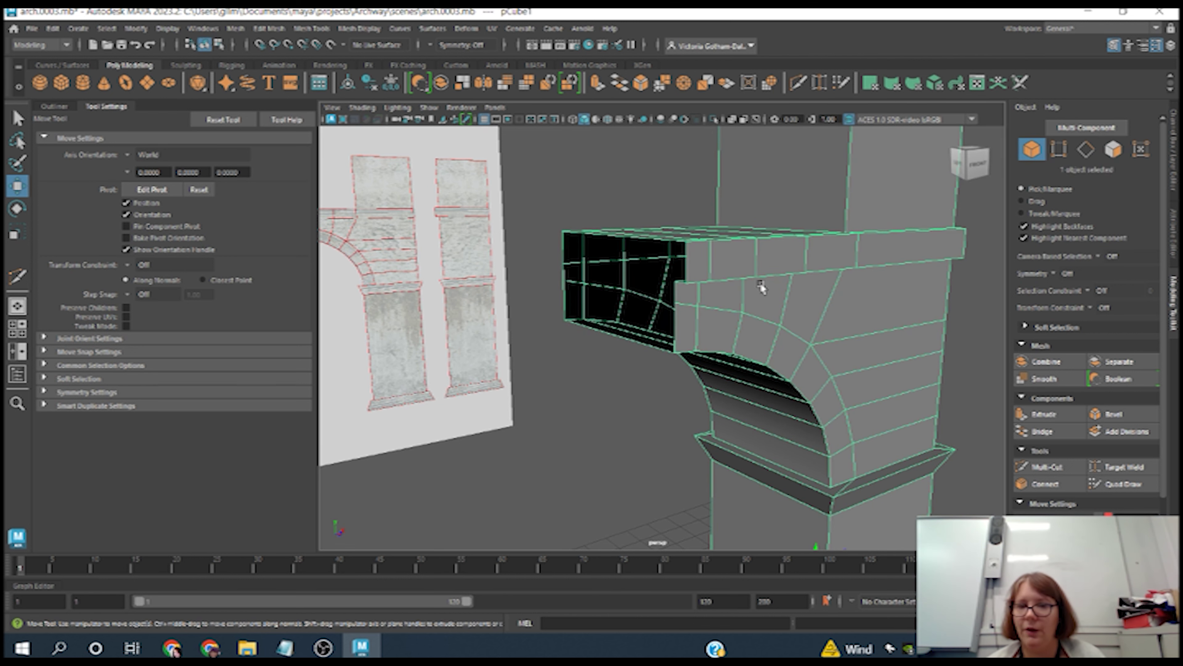
{"action": "left_click_drag", "start_coordinate": [859, 356], "coordinate": [631, 287], "text": "alt"}
{"action": "scroll", "coordinate": [633, 286], "scroll_direction": "down", "scroll_amount": 5}
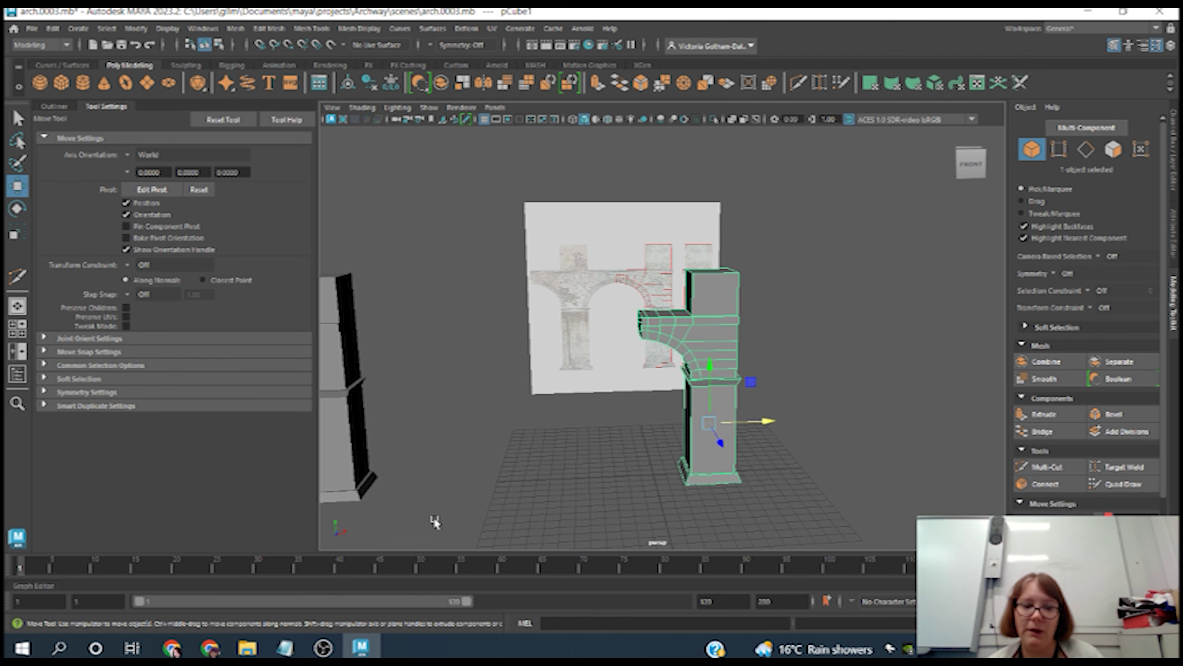
- Apply Mesh > Mirror to the pillar with Merge border to create the full two-pillar archway
{"action": "middle_click_drag", "start_coordinate": [521, 478], "coordinate": [520, 476], "text": "alt"}
{"action": "mouse_move", "coordinate": [520, 477]}
{"action": "left_mouse_down", "text": "alt"}
{"action": "mouse_move", "coordinate": [619, 415]}
{"action": "mouse_move", "coordinate": [503, 462]}
{"action": "left_mouse_up", "text": "alt"}
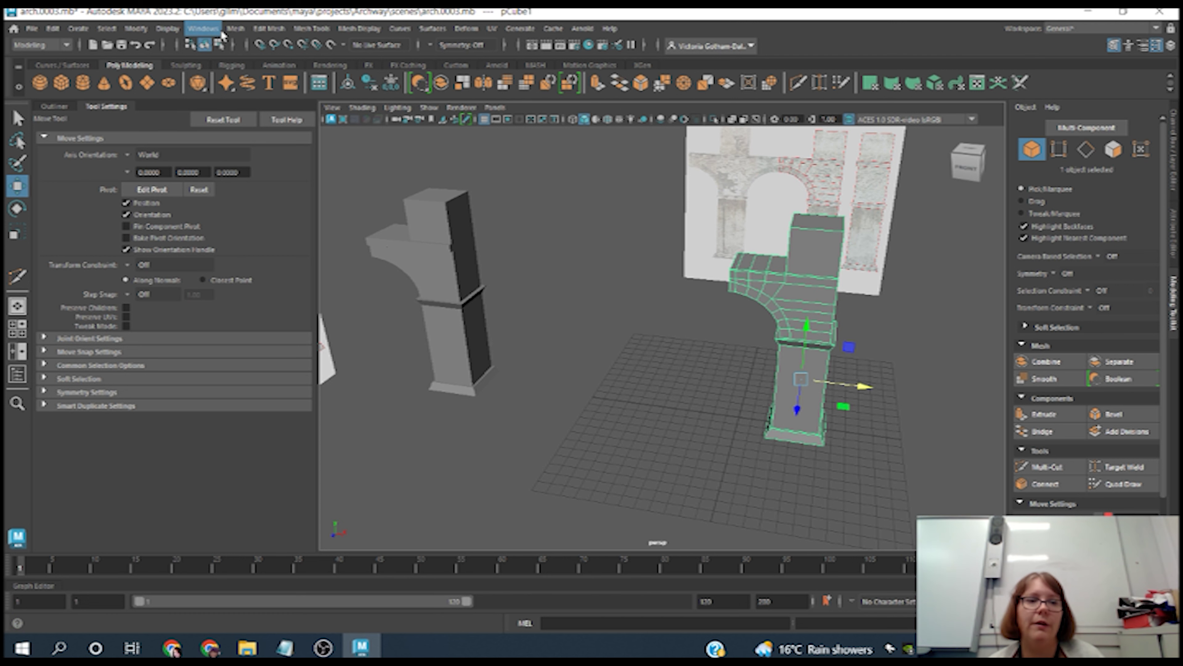
{"action": "left_click", "coordinate": [233, 29]}
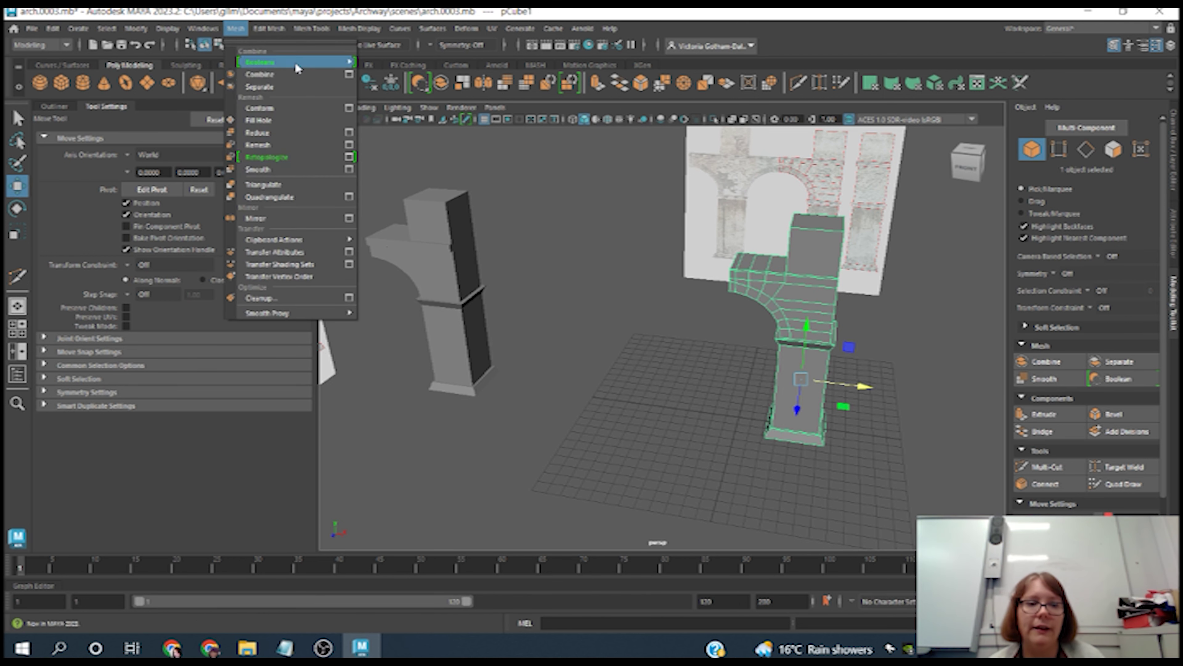
{"action": "left_click", "coordinate": [295, 218]}
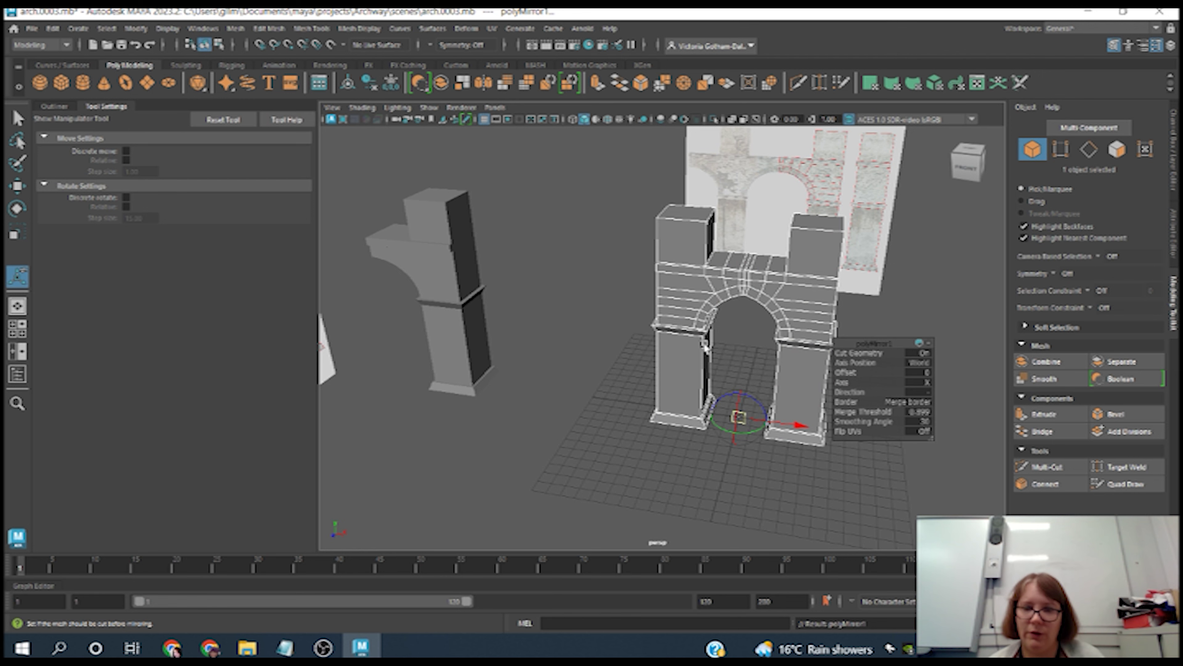
- Adjust the polyMirror1 Offset in four-view until the mirrored arch halves meet at the centre
{"action": "key", "text": "space"}
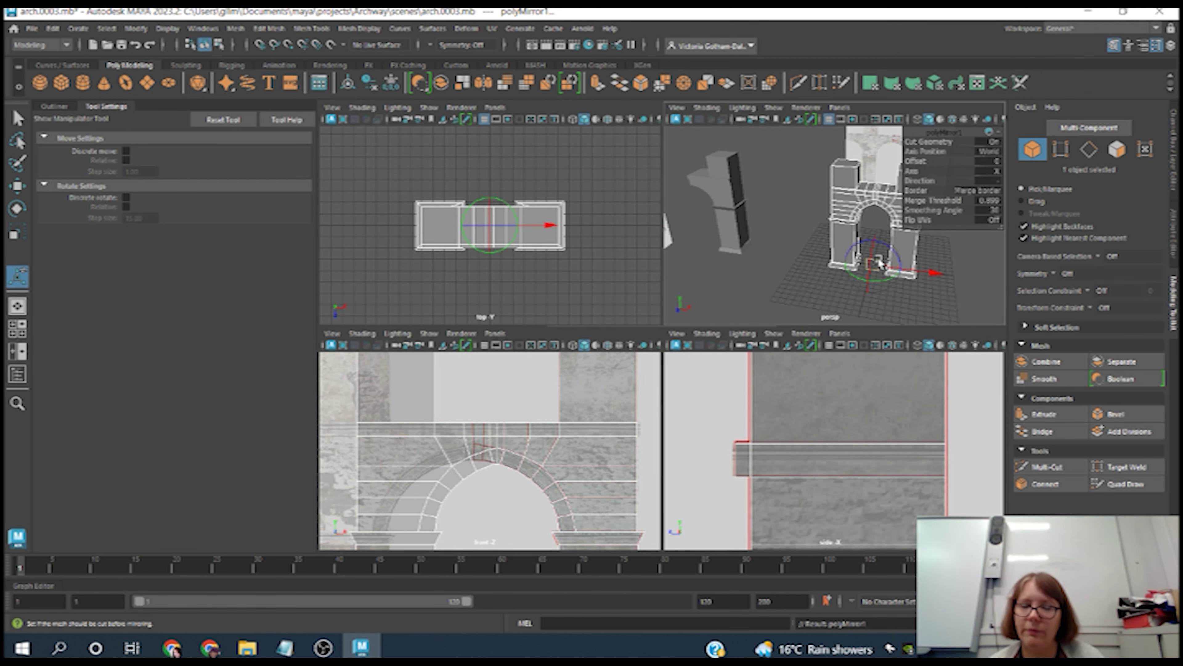
{"action": "middle_click_drag", "start_coordinate": [813, 254], "coordinate": [751, 264], "text": "alt"}
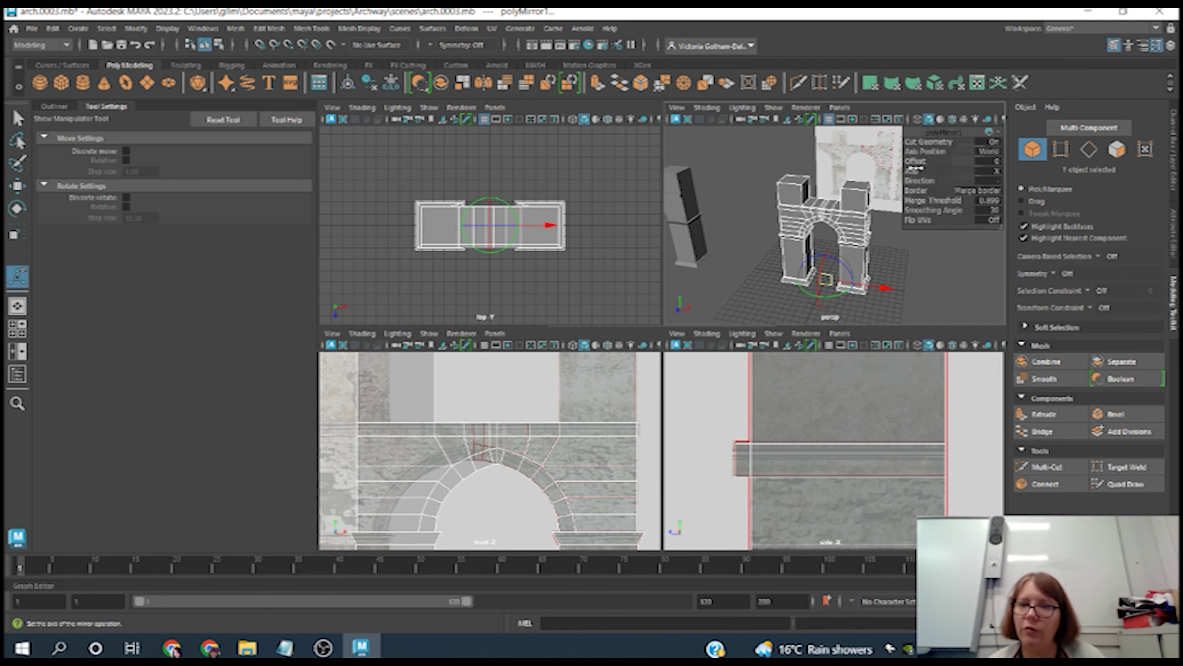
{"action": "left_click_drag", "start_coordinate": [916, 162], "coordinate": [916, 161]}
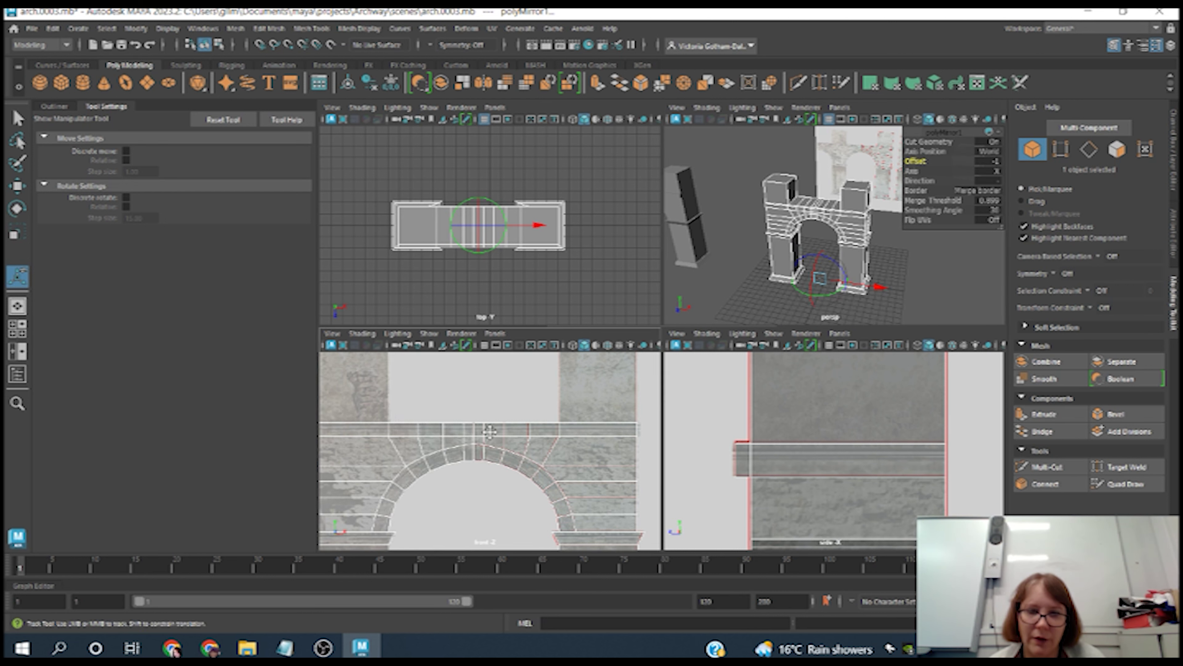
{"action": "middle_click_drag", "start_coordinate": [490, 434], "coordinate": [459, 437], "text": "alt"}
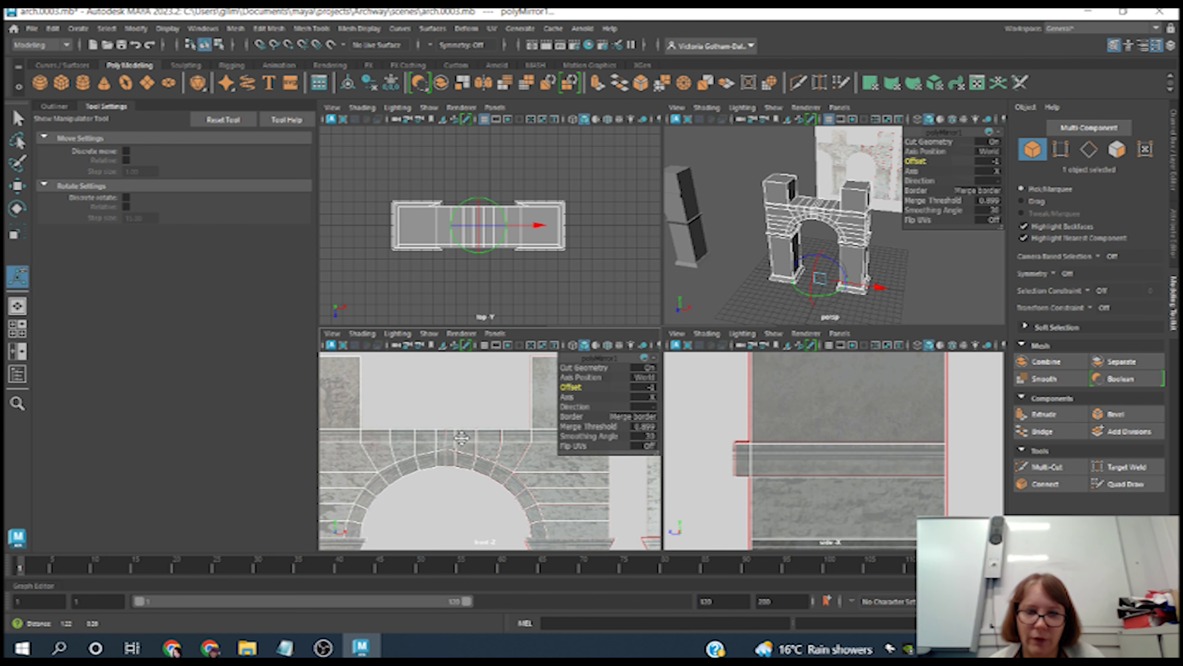
{"action": "key", "text": "space"}
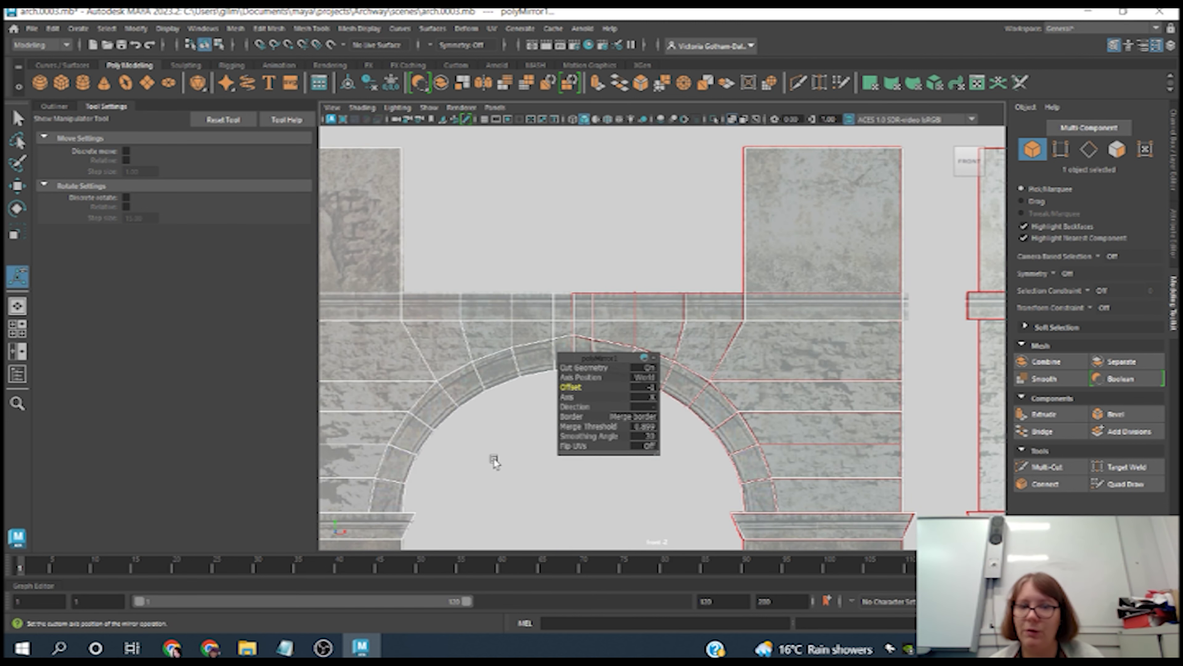
{"action": "key", "text": "space"}
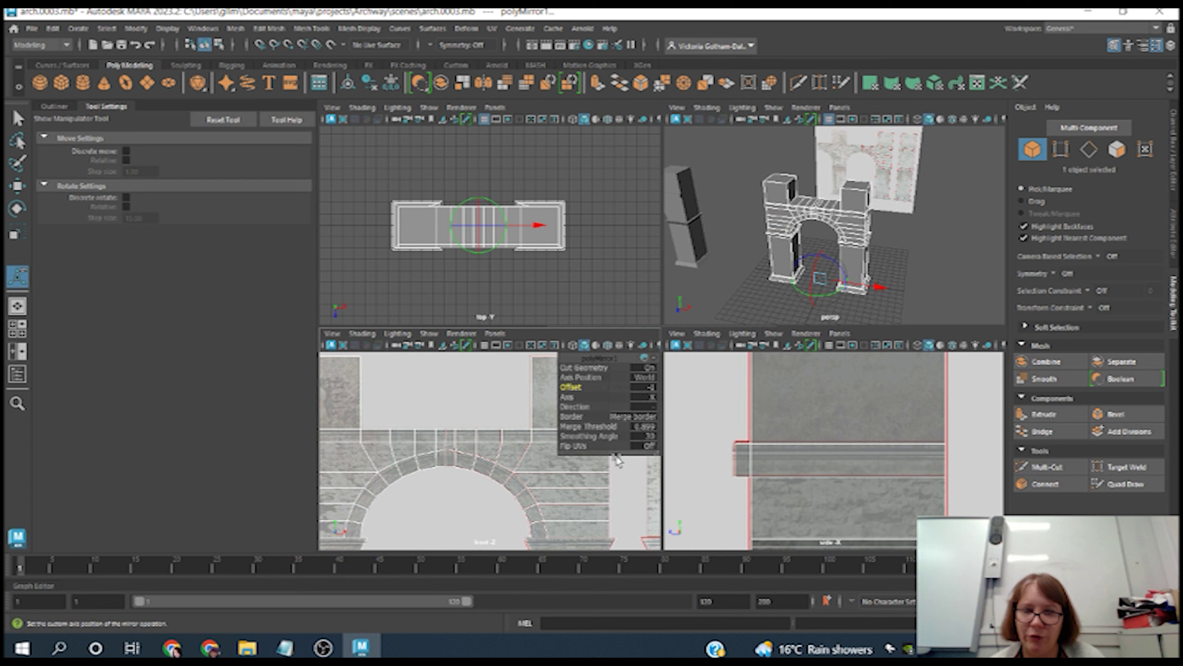
{"action": "middle_click", "coordinate": [952, 225]}
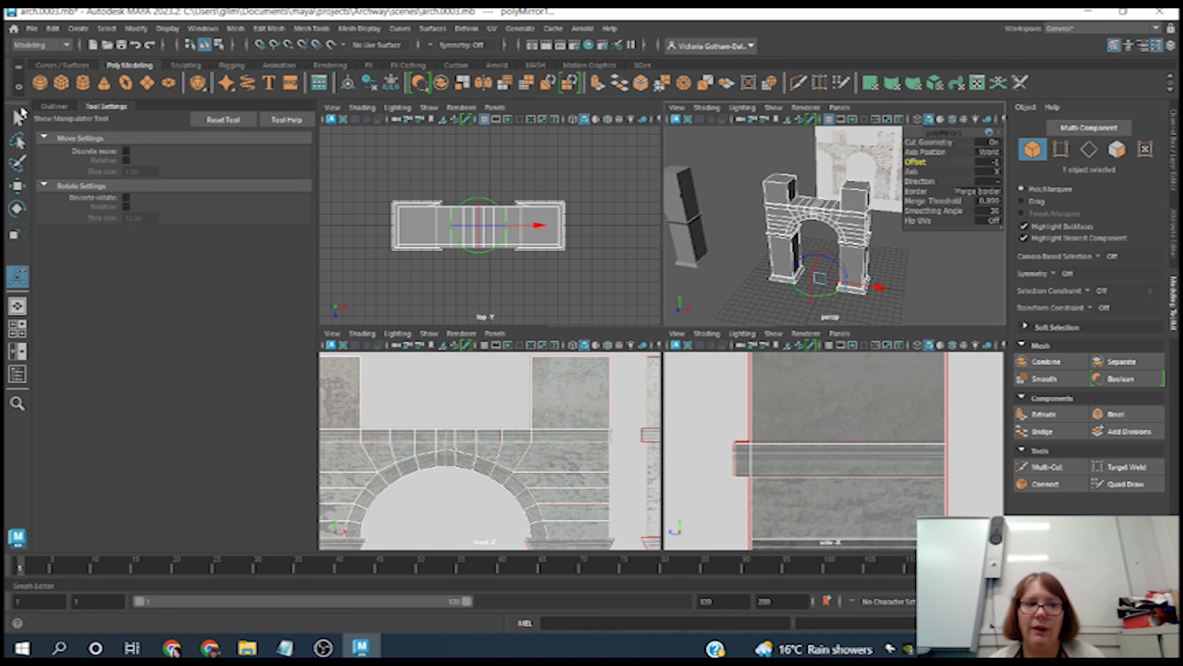
- Select the arch mesh and inspect it up close in the perspective and front views
{"action": "key", "text": "q"}
{"action": "left_click", "coordinate": [881, 237]}
{"action": "left_click_drag", "start_coordinate": [924, 250], "coordinate": [846, 235], "text": "alt"}
{"action": "left_click", "coordinate": [855, 210]}
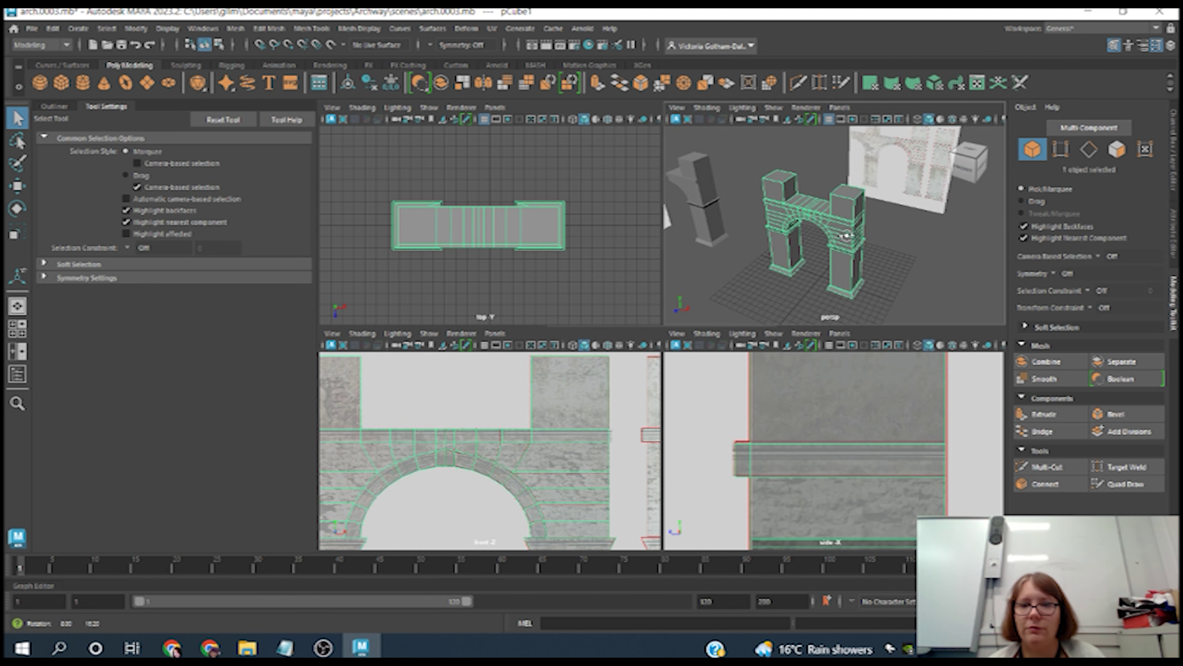
{"action": "right_click_drag", "start_coordinate": [846, 235], "coordinate": [925, 254], "text": "alt"}
{"action": "left_click_drag", "start_coordinate": [815, 247], "coordinate": [856, 245], "text": "alt"}
{"action": "left_click_drag", "start_coordinate": [766, 258], "coordinate": [812, 254], "text": "alt"}
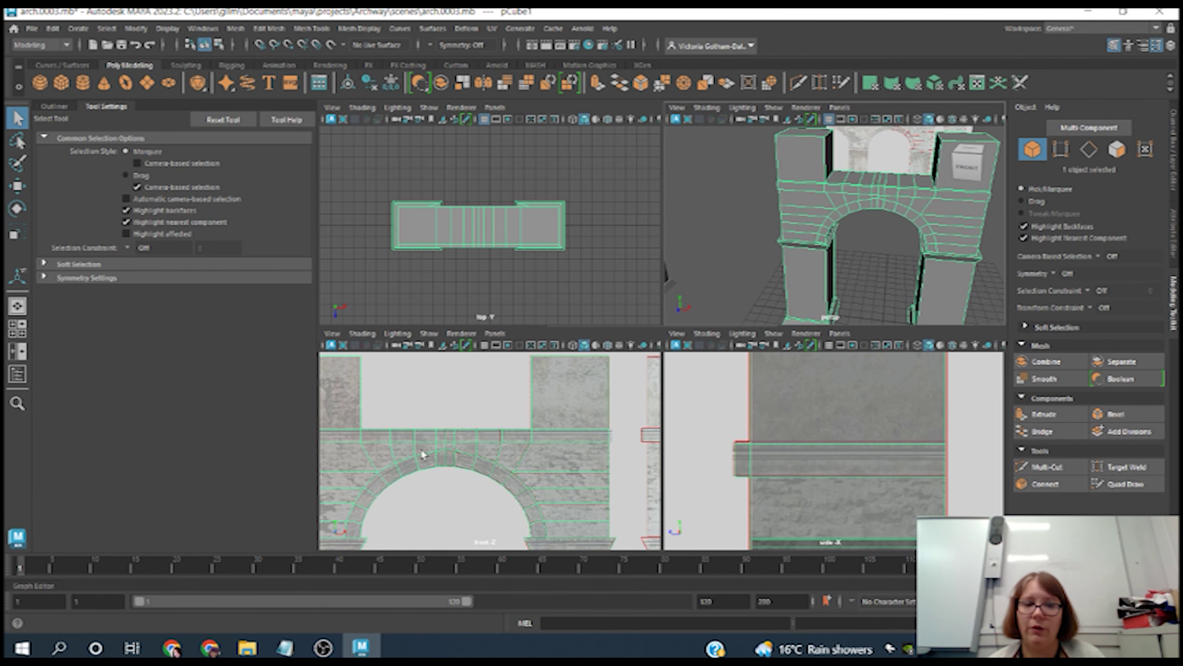
{"action": "middle_click_drag", "start_coordinate": [426, 454], "coordinate": [618, 430], "text": "alt"}
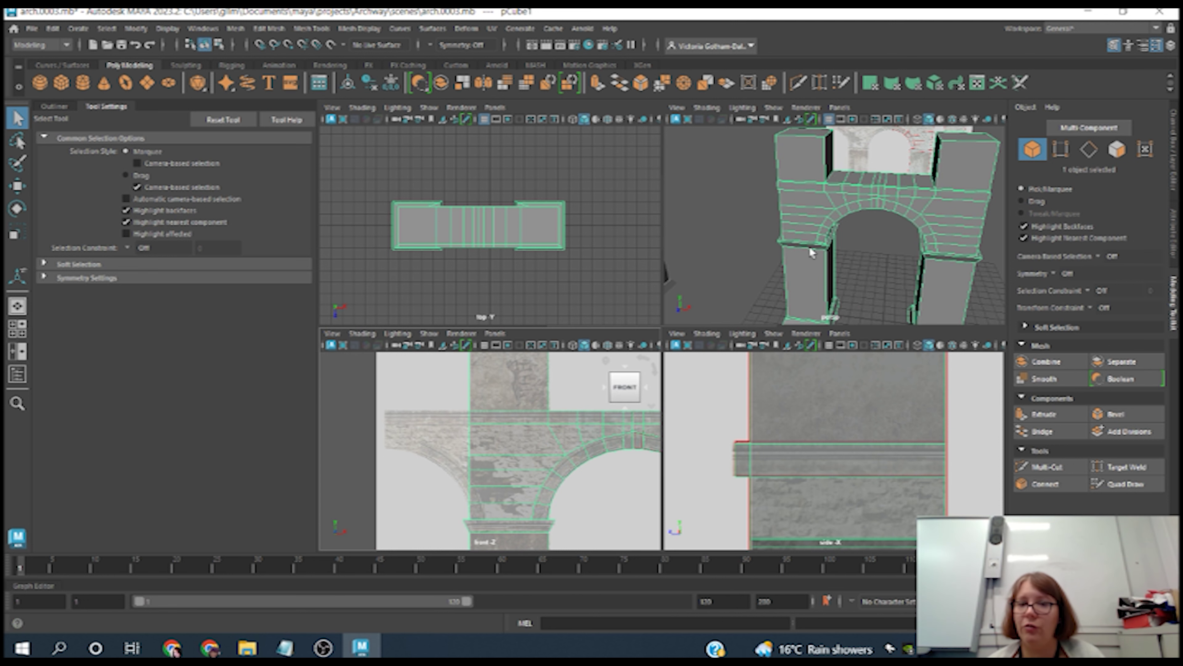
- Move the spare pillar copy (pCube2) right along X toward the archway
{"action": "scroll", "coordinate": [821, 284], "scroll_direction": "down", "scroll_amount": 5}
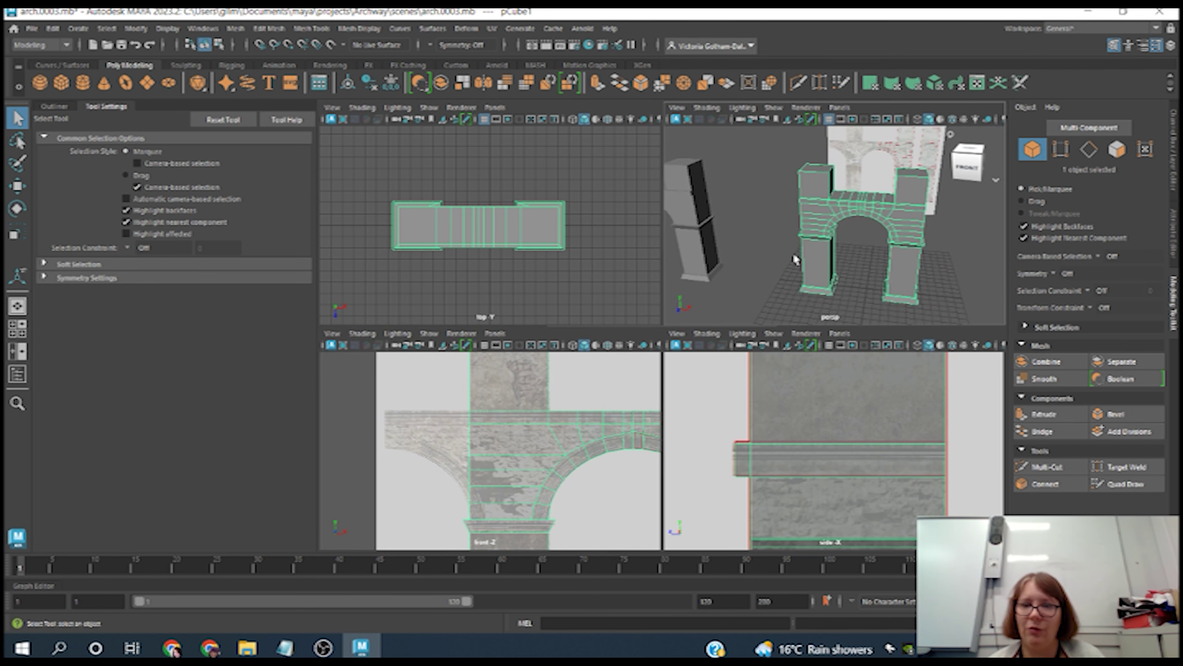
{"action": "middle_click_drag", "start_coordinate": [794, 255], "coordinate": [875, 272], "text": "alt"}
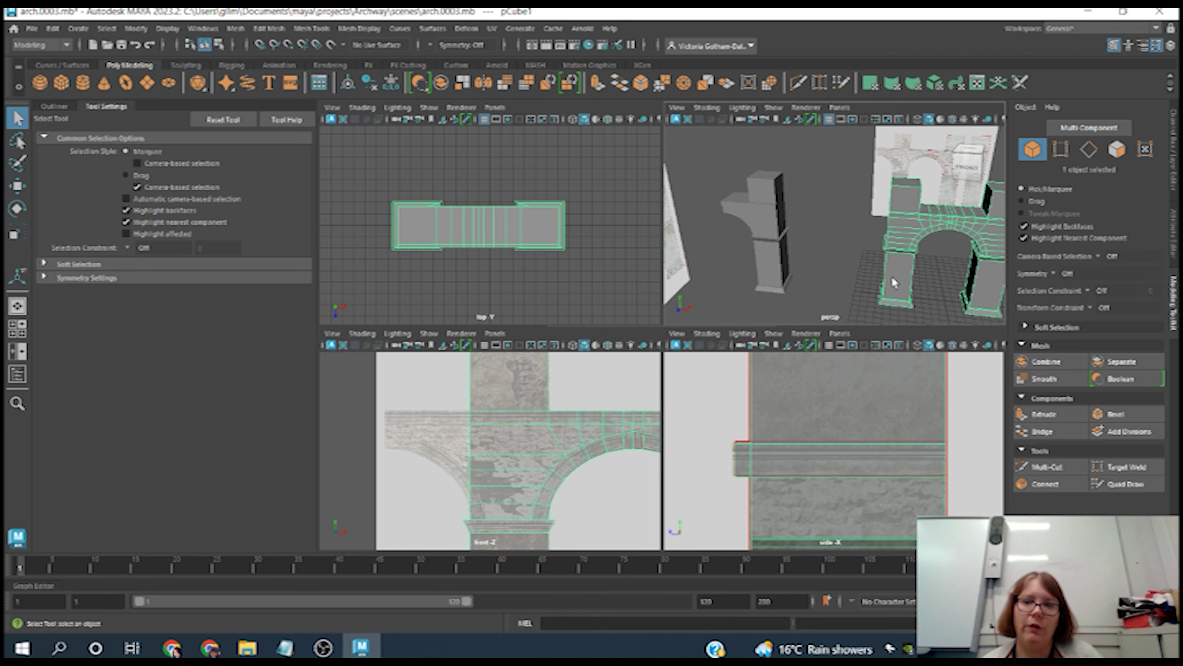
{"action": "left_click", "coordinate": [765, 225]}
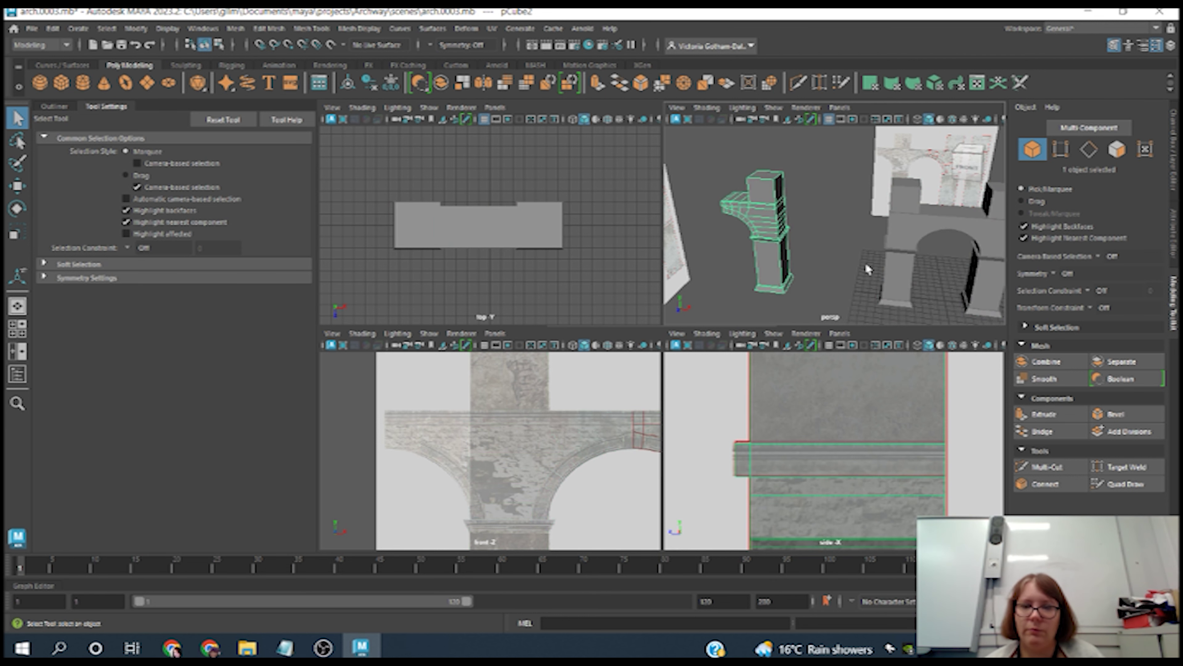
{"action": "key", "text": "w"}
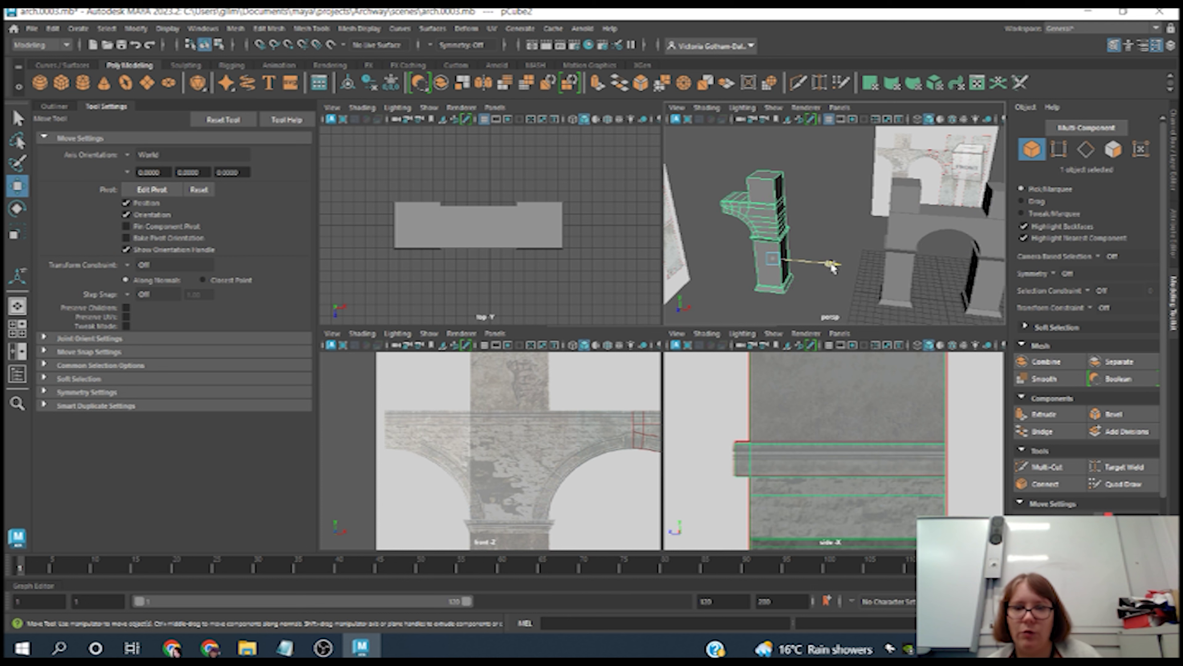
{"action": "left_click_drag", "start_coordinate": [833, 266], "coordinate": [912, 266]}
{"action": "middle_click_drag", "start_coordinate": [501, 423], "coordinate": [577, 418], "text": "alt"}
{"action": "right_click_drag", "start_coordinate": [577, 418], "coordinate": [510, 407], "text": "alt"}
{"action": "middle_click_drag", "start_coordinate": [525, 461], "coordinate": [525, 458], "text": "alt"}
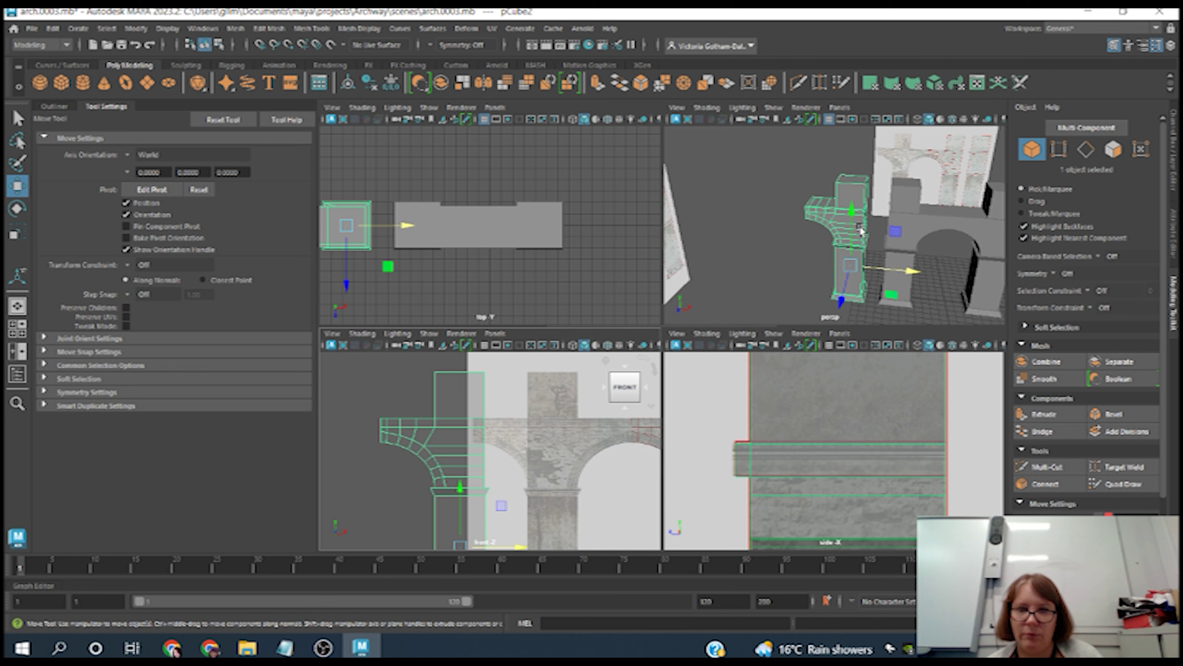
- Delete the top and base faces of the spare pillar copy
{"action": "key", "text": "space"}
{"action": "key", "text": "F11"}
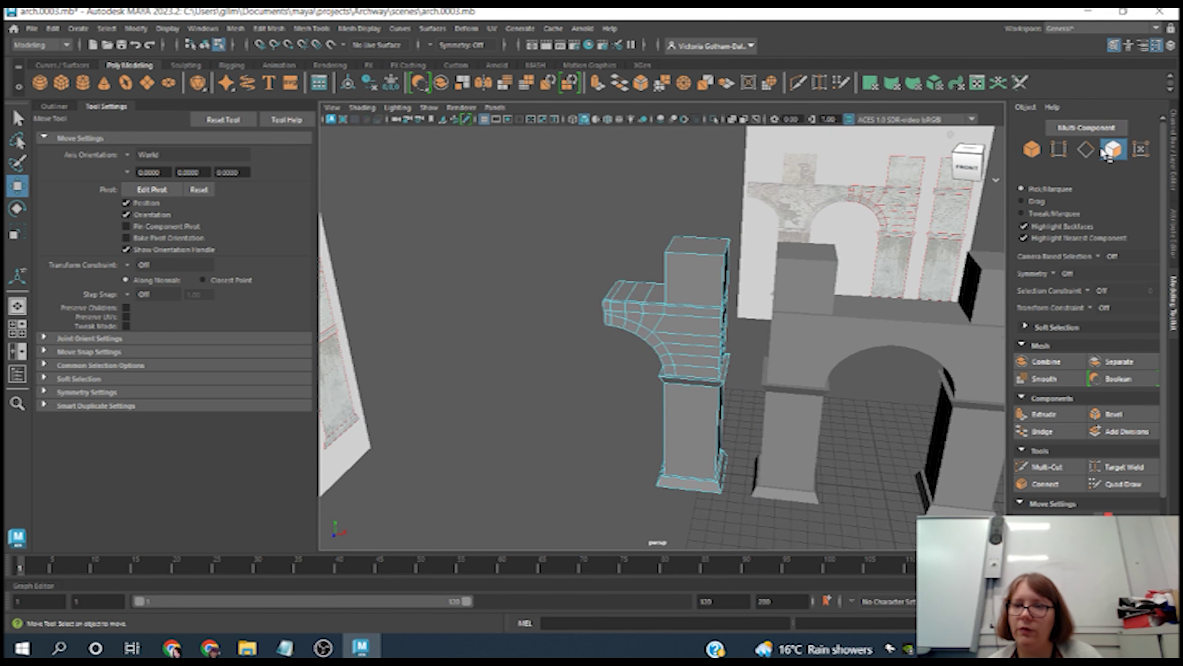
{"action": "left_click_drag", "start_coordinate": [692, 271], "coordinate": [699, 286], "text": "alt"}
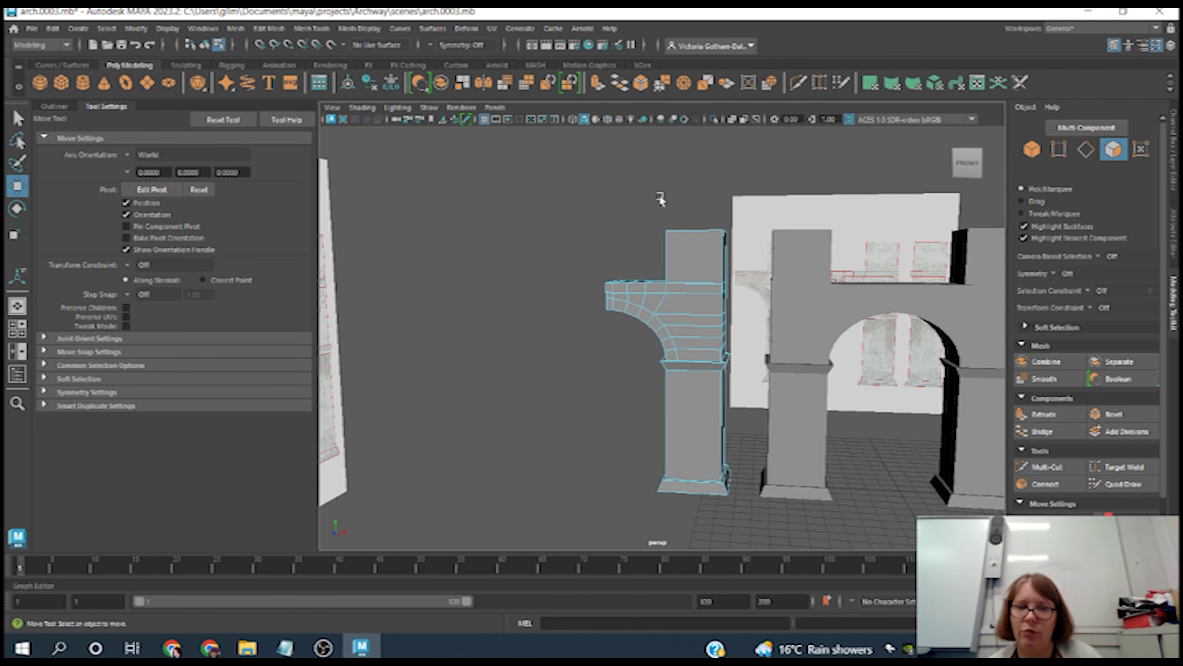
{"action": "left_click_drag", "start_coordinate": [724, 247], "coordinate": [724, 248]}
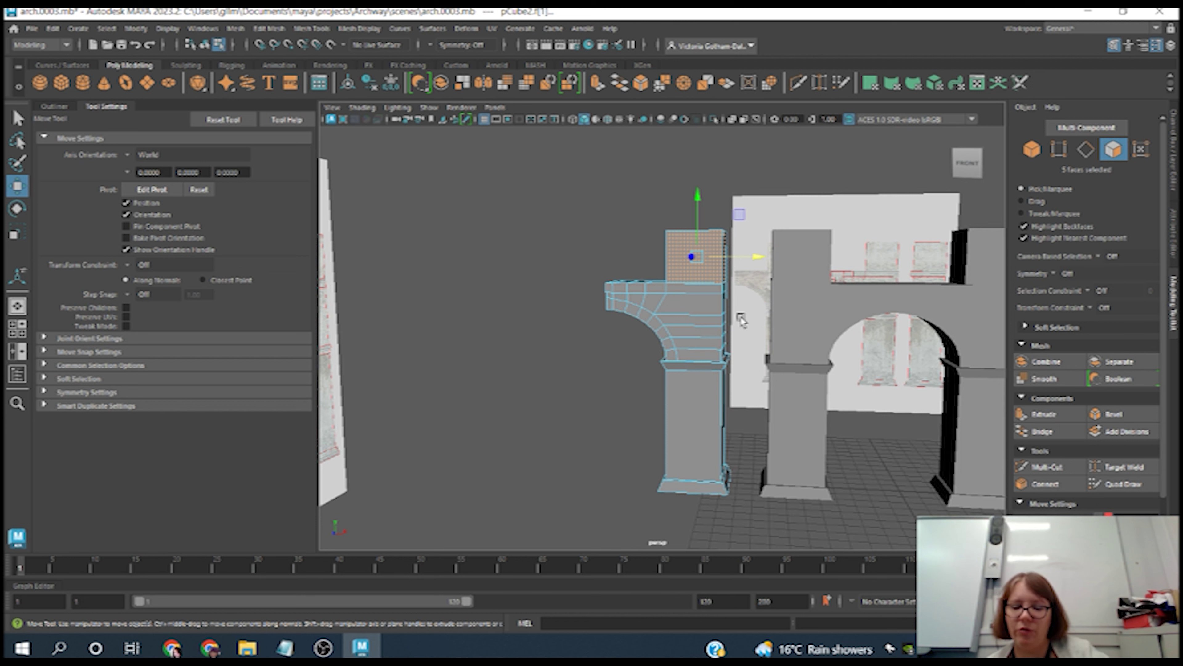
{"action": "key", "text": "Delete"}
{"action": "left_click_drag", "start_coordinate": [619, 513], "coordinate": [745, 442]}
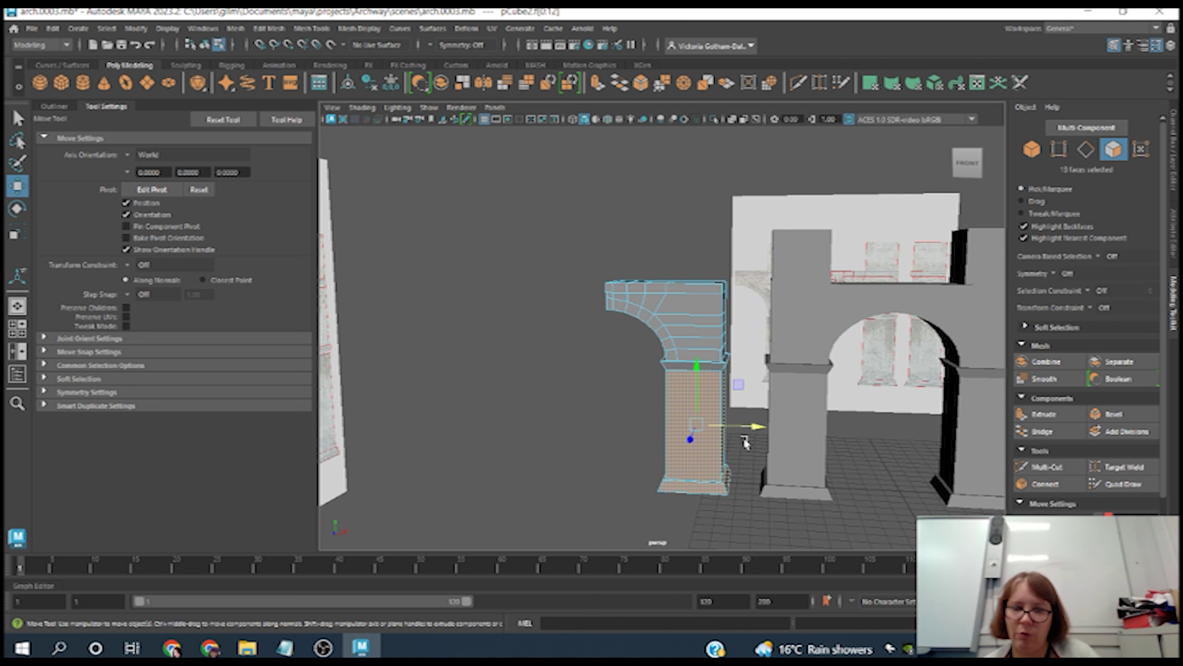
{"action": "key", "text": "Delete"}
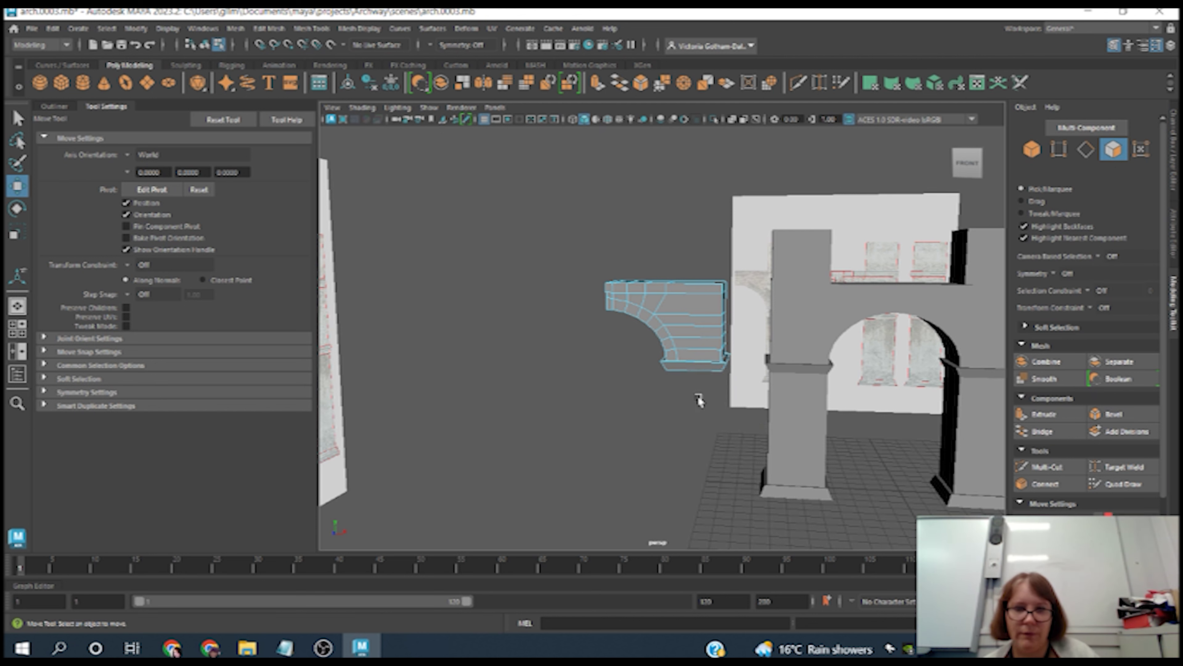
- Delete the right-hand inner side faces of the lip piece
{"action": "scroll", "coordinate": [693, 391], "scroll_direction": "up", "scroll_amount": 1}
{"action": "left_click_drag", "start_coordinate": [692, 391], "coordinate": [769, 243], "text": "alt"}
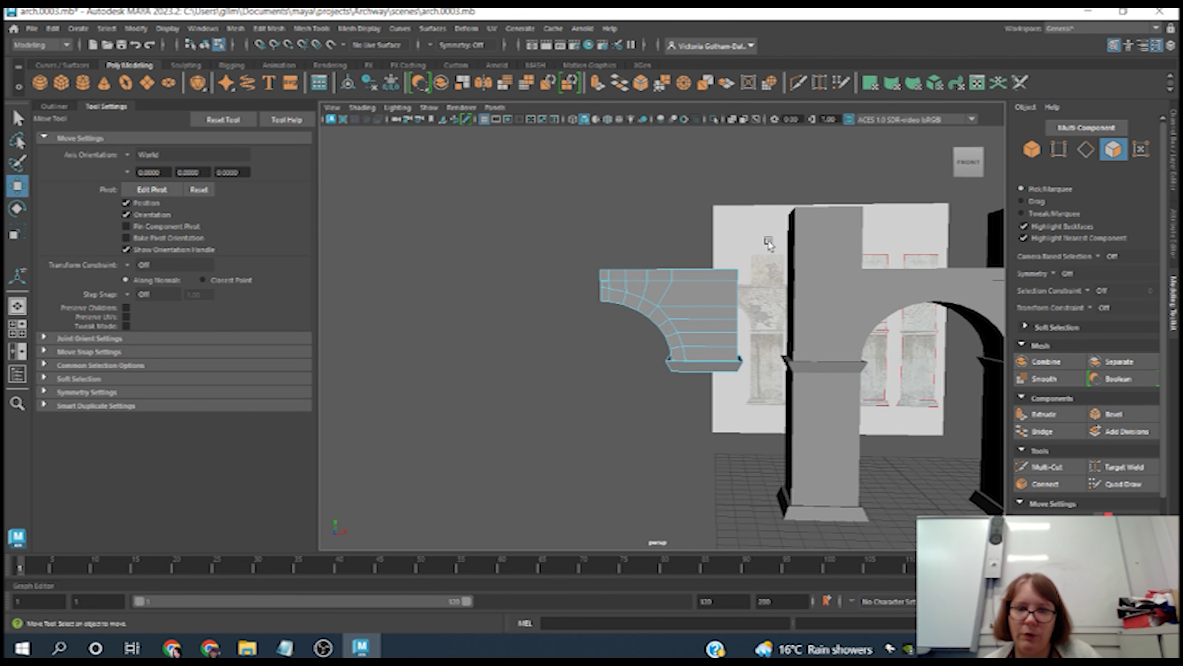
{"action": "left_click_drag", "start_coordinate": [722, 352], "coordinate": [707, 380]}
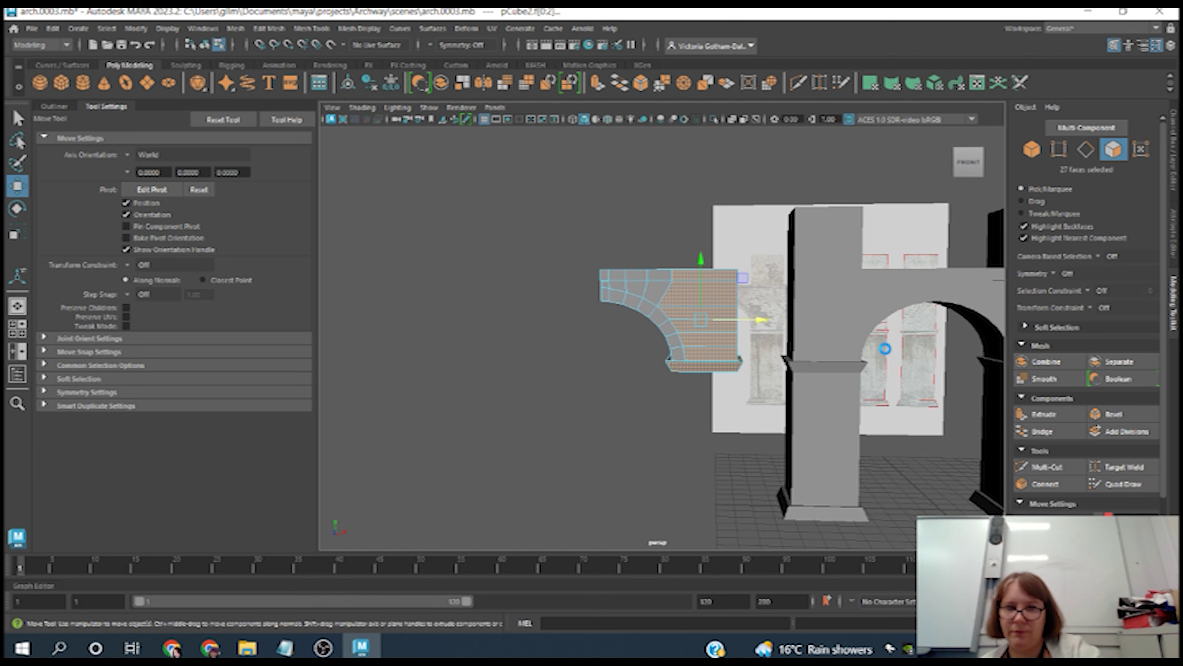
{"action": "key", "text": "Delete"}
- Delete the lip's two bottom faces, viewing it from underneath
{"action": "left_click_drag", "start_coordinate": [656, 377], "coordinate": [682, 378], "text": "alt"}
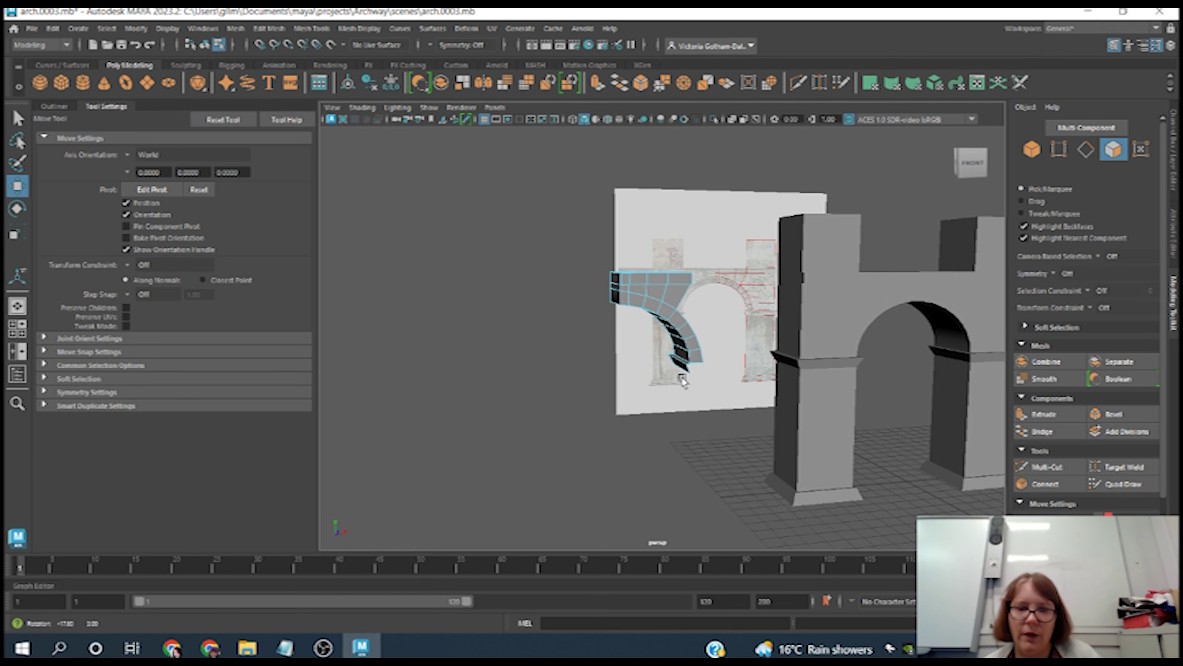
{"action": "right_click_drag", "start_coordinate": [682, 378], "coordinate": [901, 445], "text": "alt"}
{"action": "middle_click_drag", "start_coordinate": [801, 458], "coordinate": [670, 438], "text": "alt"}
{"action": "left_click_drag", "start_coordinate": [668, 436], "coordinate": [596, 429], "text": "alt"}
{"action": "left_click", "coordinate": [536, 437]}
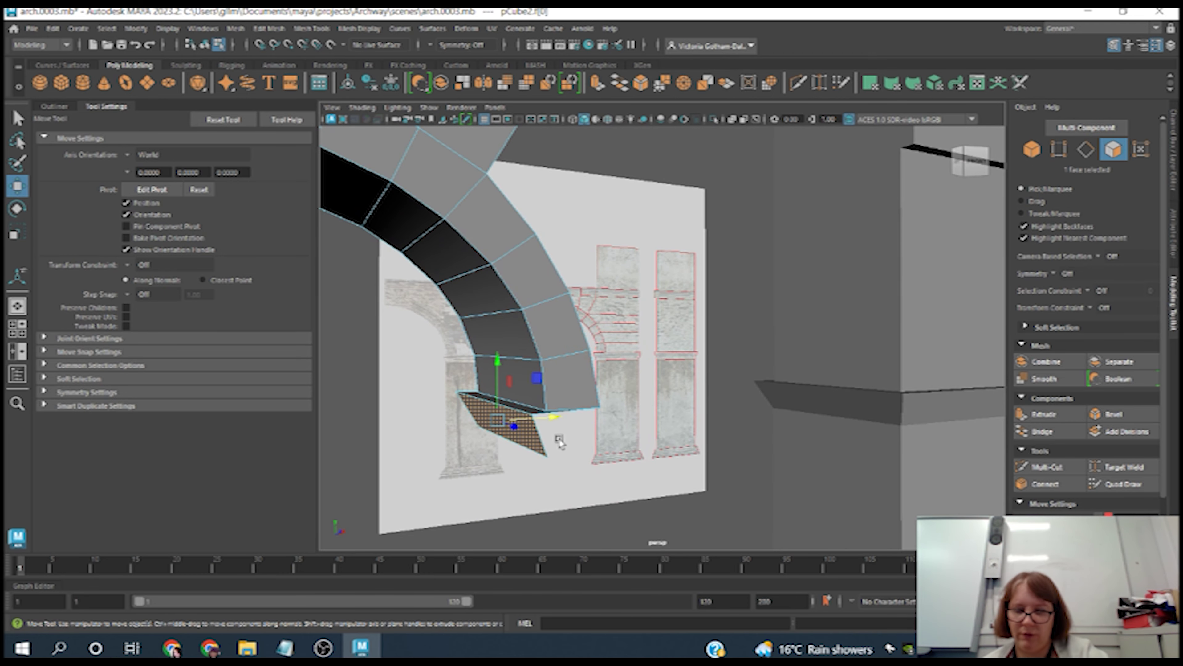
{"action": "key", "text": "Delete"}
{"action": "left_click_drag", "start_coordinate": [633, 357], "coordinate": [470, 470], "text": "alt"}
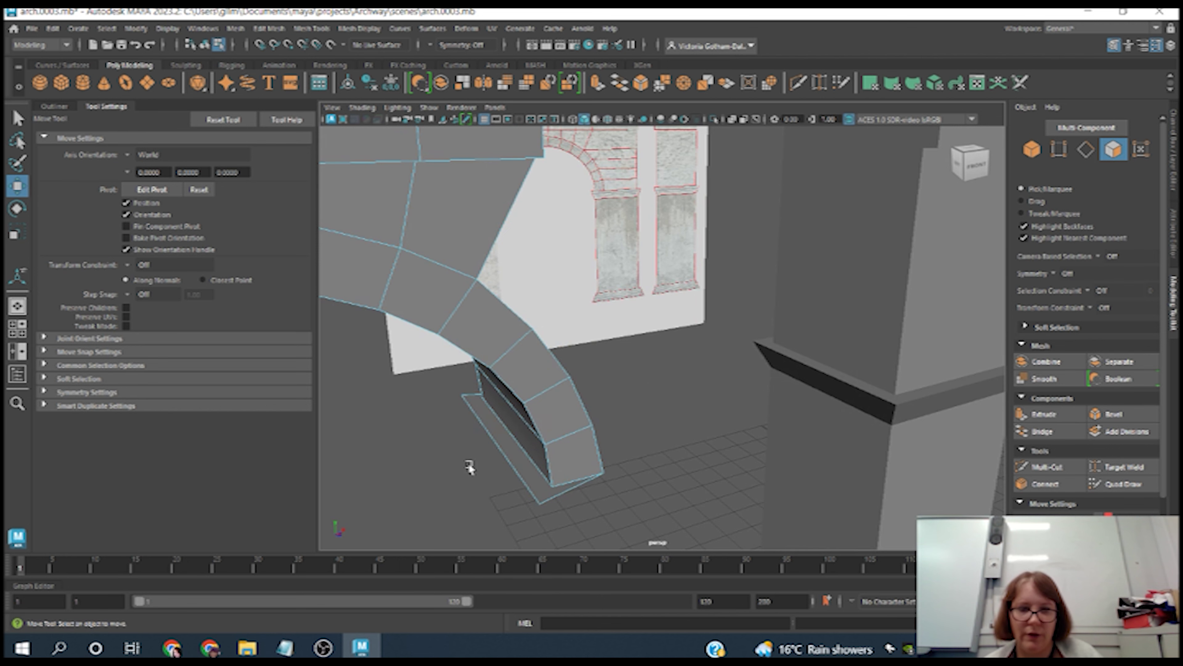
{"action": "left_click", "coordinate": [496, 454]}
{"action": "key", "text": "Delete"}
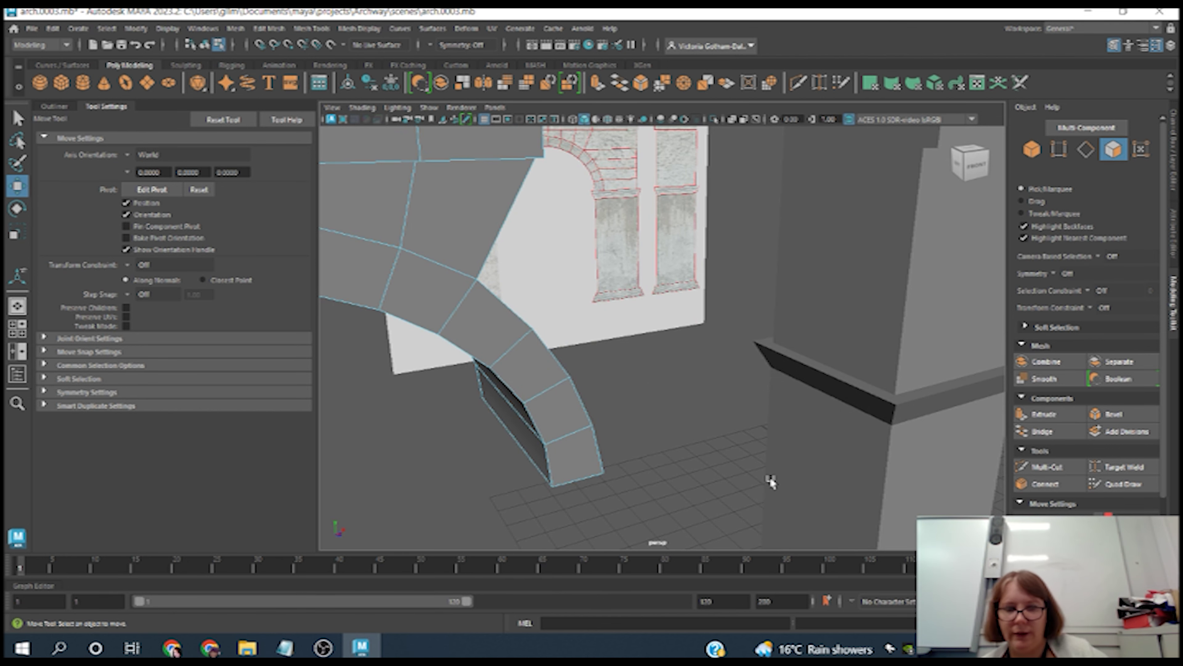
{"action": "left_click_drag", "start_coordinate": [756, 448], "coordinate": [642, 388], "text": "alt"}
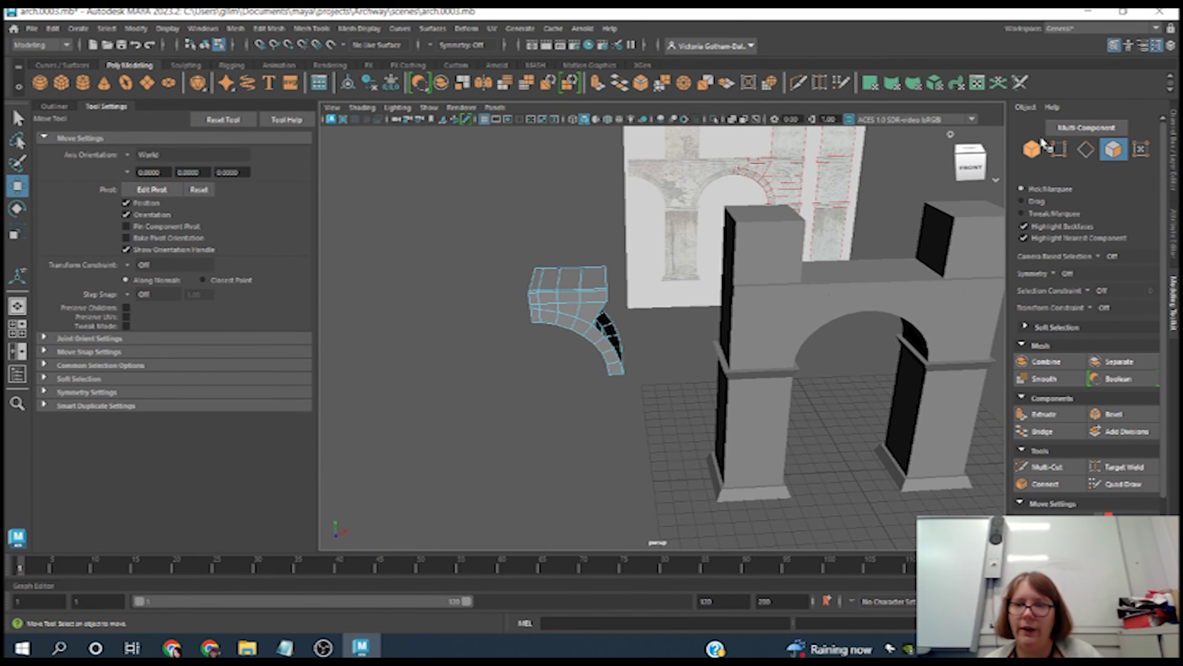
- Delete the seven faces on the left pillar's side beneath the arch ledge
{"action": "left_click", "coordinate": [1032, 149]}
{"action": "left_click", "coordinate": [727, 332]}
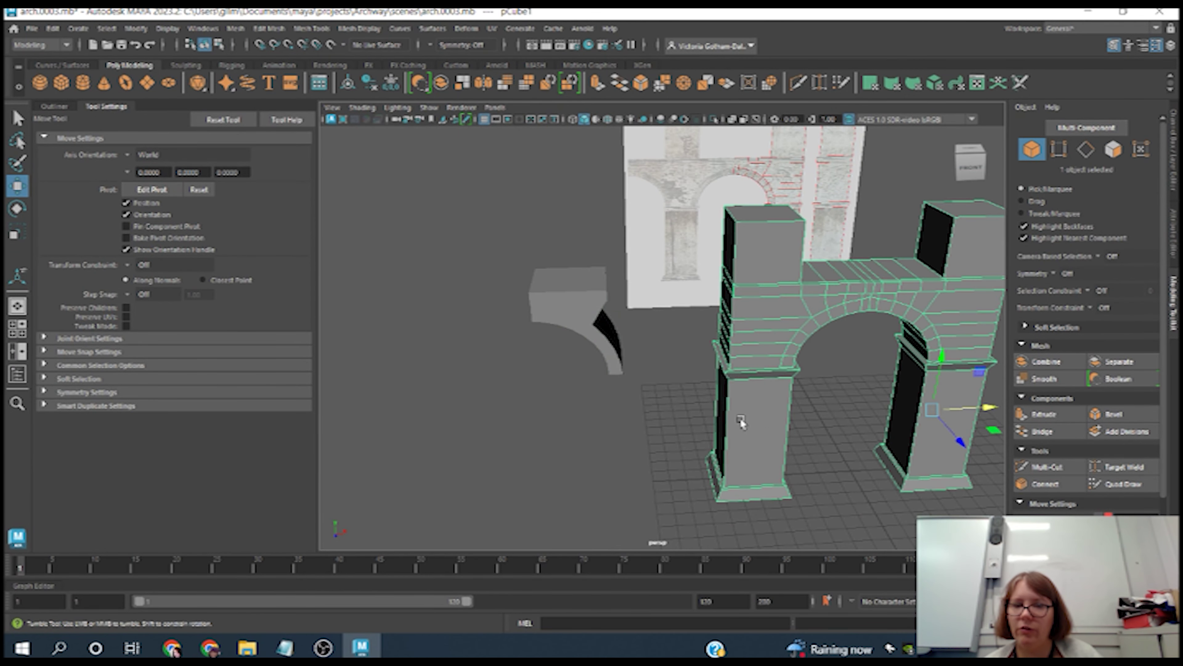
{"action": "left_click_drag", "start_coordinate": [740, 415], "coordinate": [782, 415], "text": "alt"}
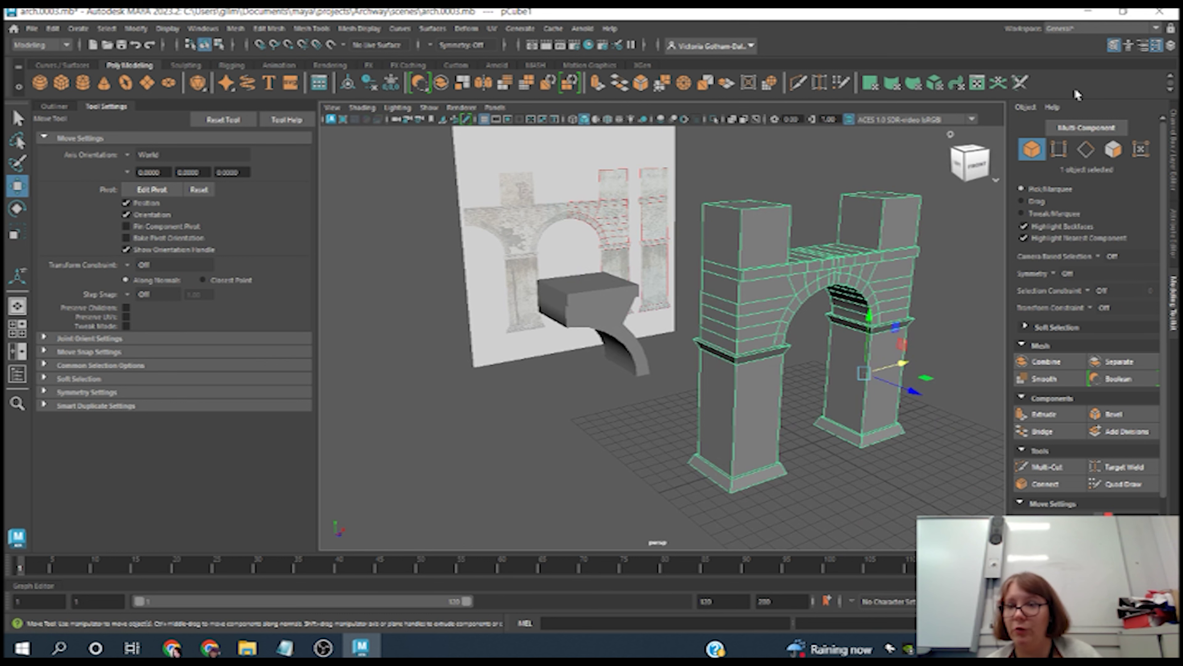
{"action": "left_click", "coordinate": [1113, 149]}
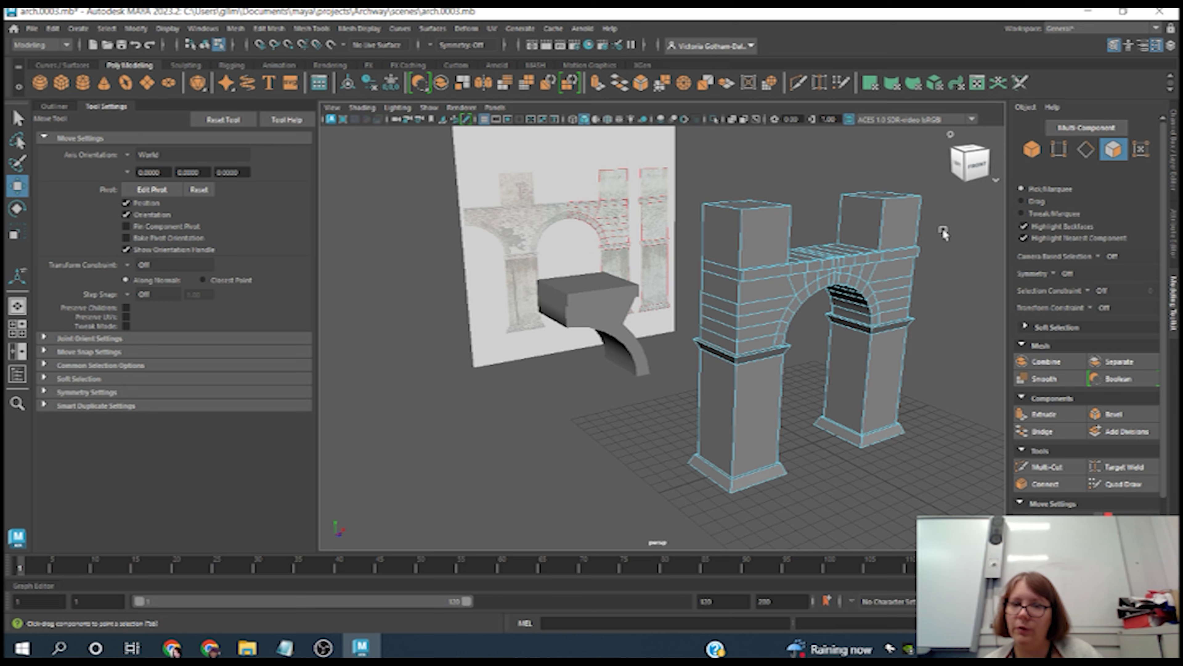
{"action": "right_click_drag", "start_coordinate": [726, 296], "coordinate": [893, 391], "text": "alt"}
{"action": "left_click_drag", "start_coordinate": [894, 391], "coordinate": [766, 410], "text": "alt"}
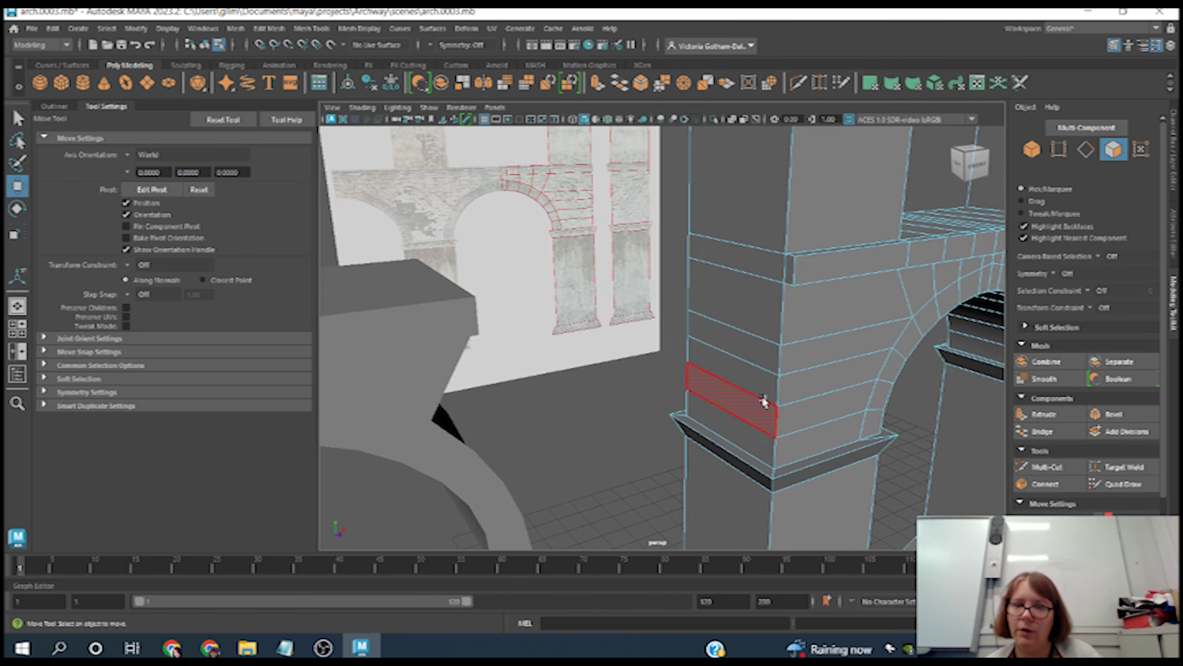
{"action": "left_click", "coordinate": [784, 273]}
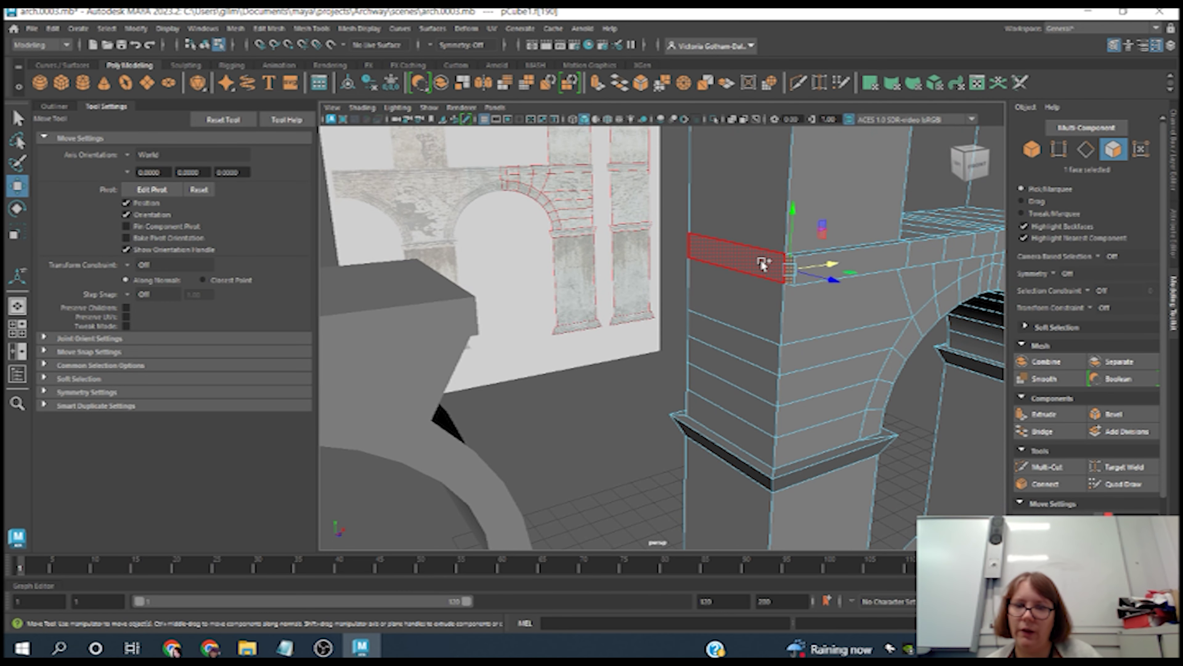
{"action": "left_click", "coordinate": [747, 296], "text": "shift"}
{"action": "left_click", "coordinate": [733, 344], "text": "shift"}
{"action": "left_click", "coordinate": [733, 344], "text": "shift"}
{"action": "left_click", "coordinate": [732, 368], "text": "shift"}
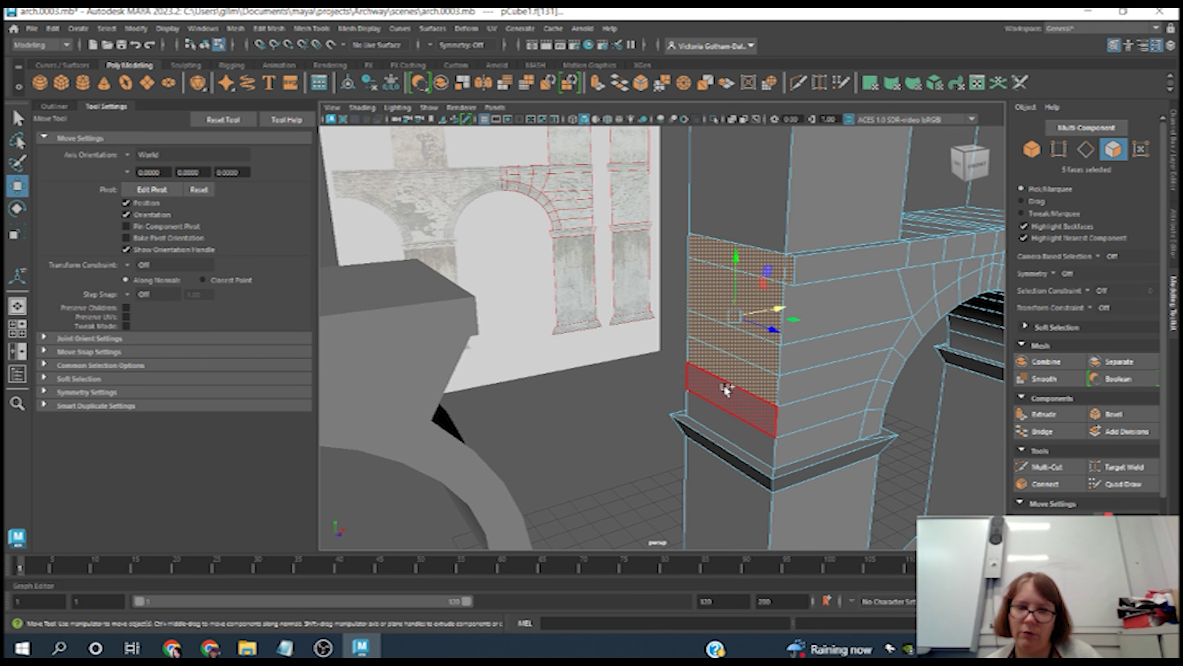
{"action": "left_click", "coordinate": [731, 397], "text": "shift"}
{"action": "left_click", "coordinate": [729, 427], "text": "shift"}
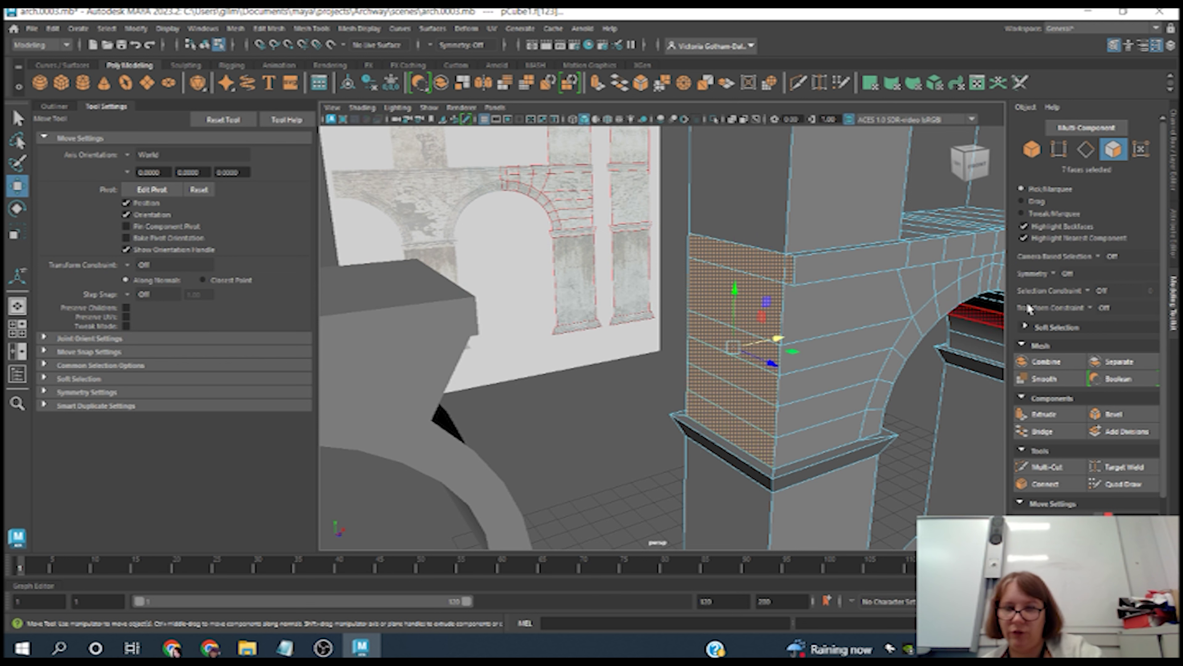
{"action": "key", "text": "Delete"}
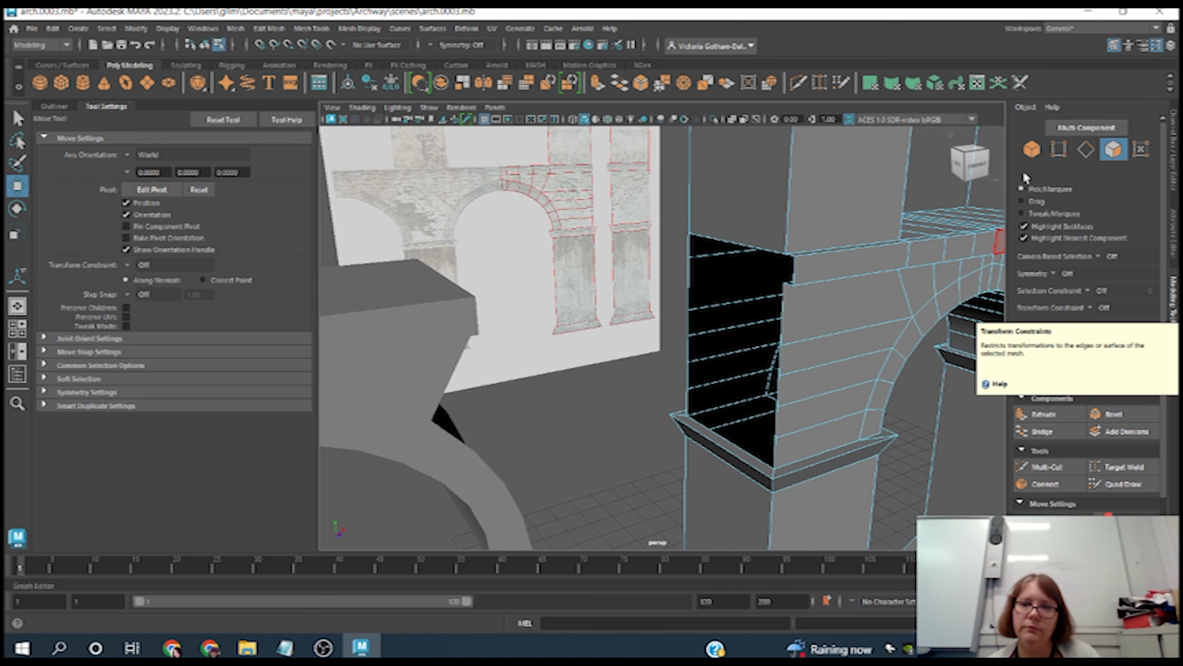
- Select the curved lip piece and start sliding it right toward the pillar in four-view
{"action": "left_click", "coordinate": [1032, 149]}
{"action": "left_click", "coordinate": [468, 330]}
{"action": "key", "text": "space"}
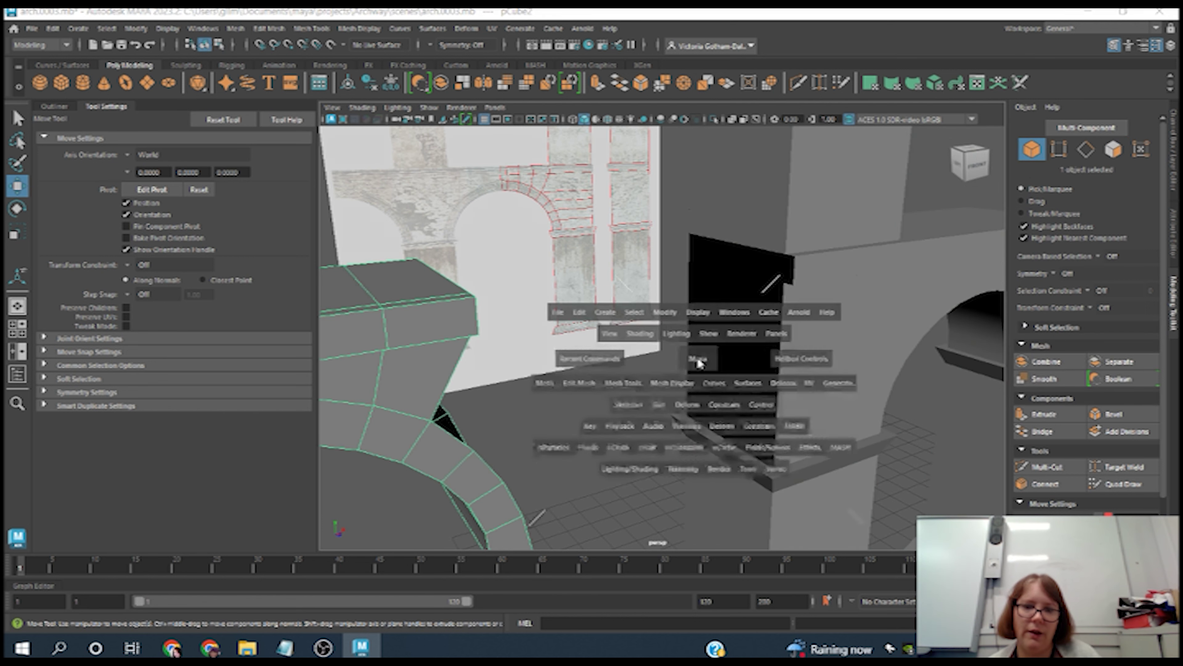
{"action": "left_click_drag", "start_coordinate": [492, 493], "coordinate": [579, 490]}
- Slide the lip piece along X against the pillar opening, then select the archway mesh (pCube1)
{"action": "scroll", "coordinate": [536, 487], "scroll_direction": "up", "scroll_amount": 5}
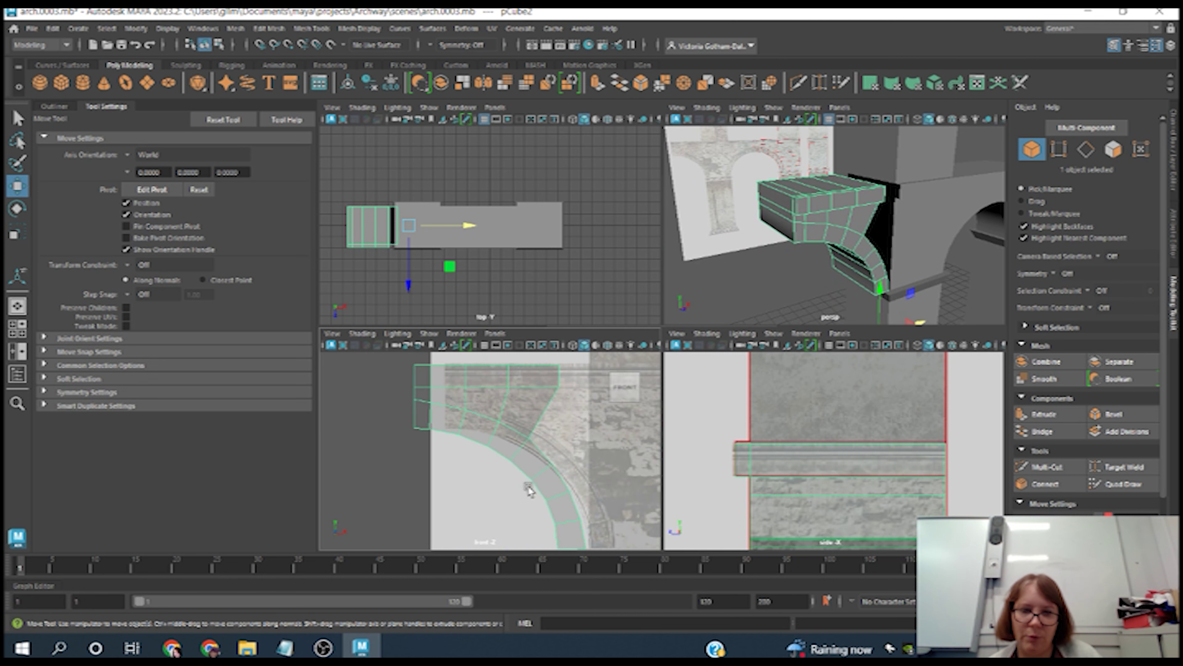
{"action": "middle_click_drag", "start_coordinate": [499, 502], "coordinate": [530, 505]}
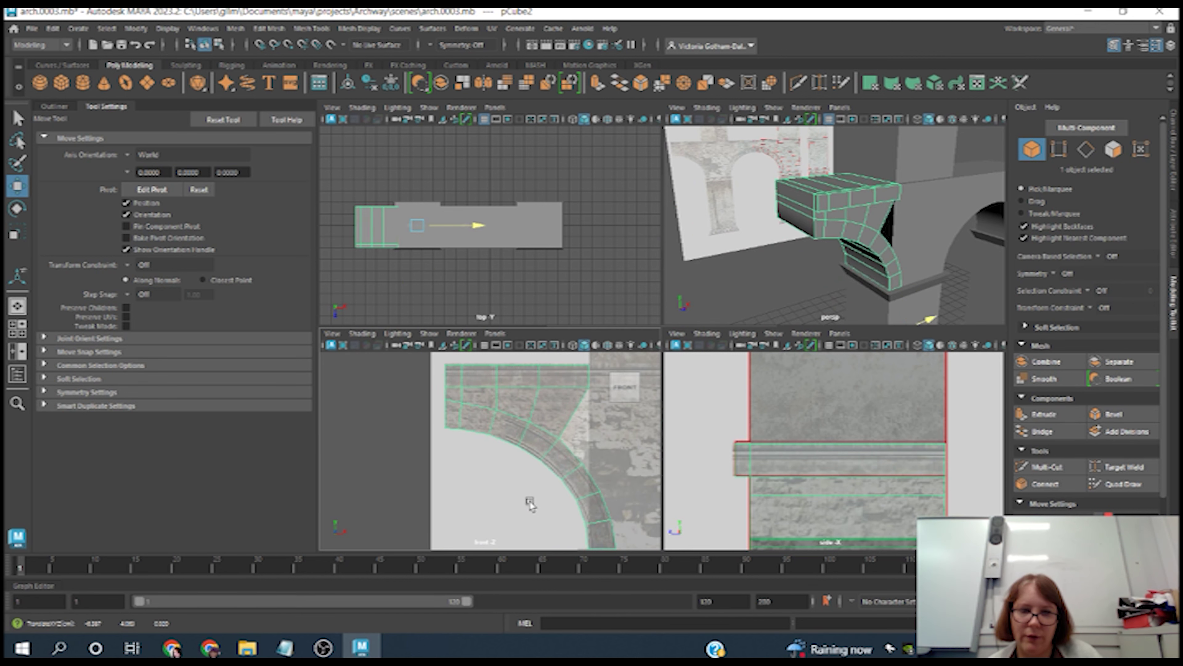
{"action": "left_click_drag", "start_coordinate": [885, 224], "coordinate": [902, 276], "text": "alt"}
{"action": "scroll", "coordinate": [903, 280], "scroll_direction": "down", "scroll_amount": 5}
{"action": "key", "text": "f"}
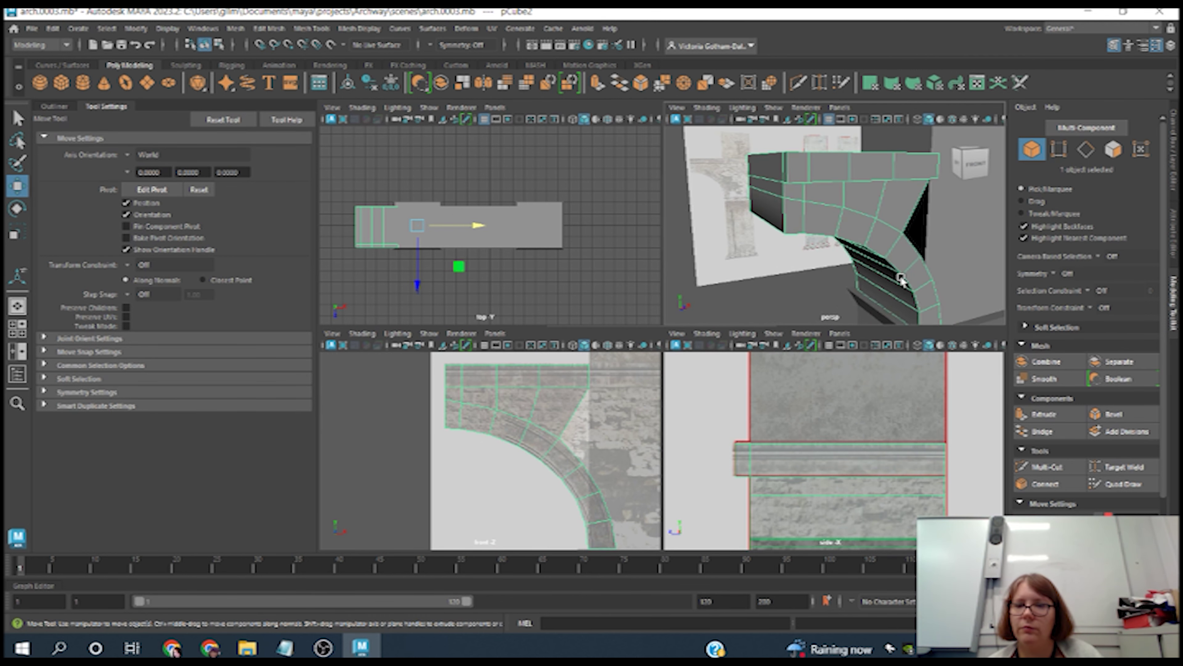
{"action": "middle_click_drag", "start_coordinate": [954, 285], "coordinate": [774, 267], "text": "alt"}
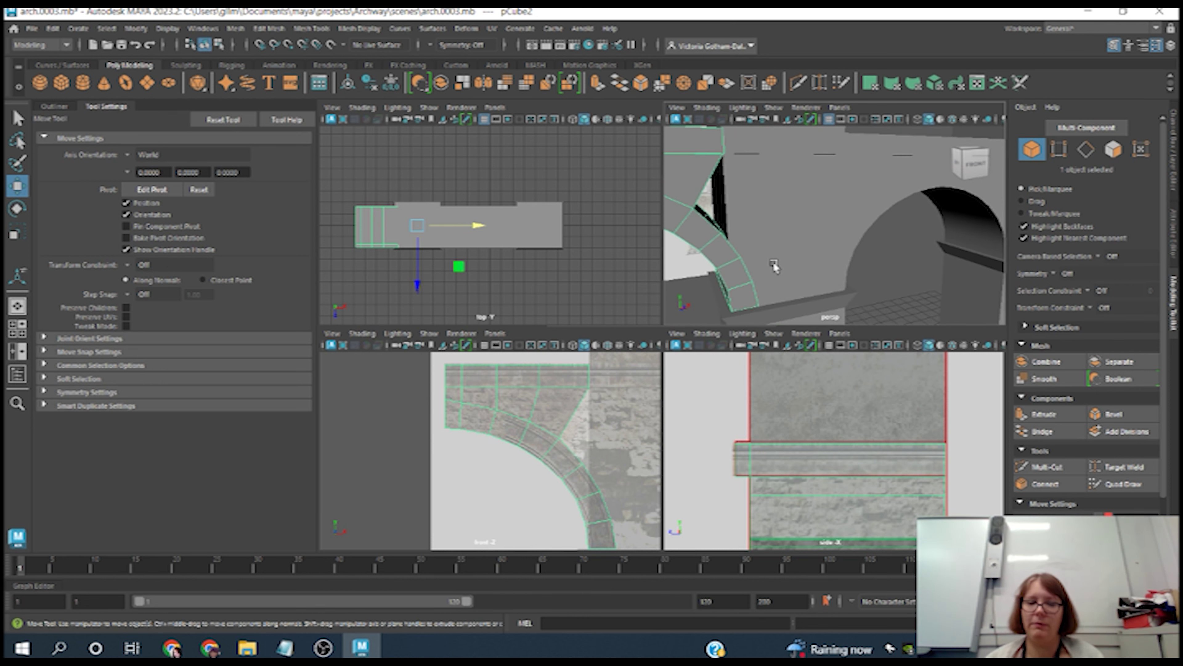
{"action": "left_click", "coordinate": [774, 267]}
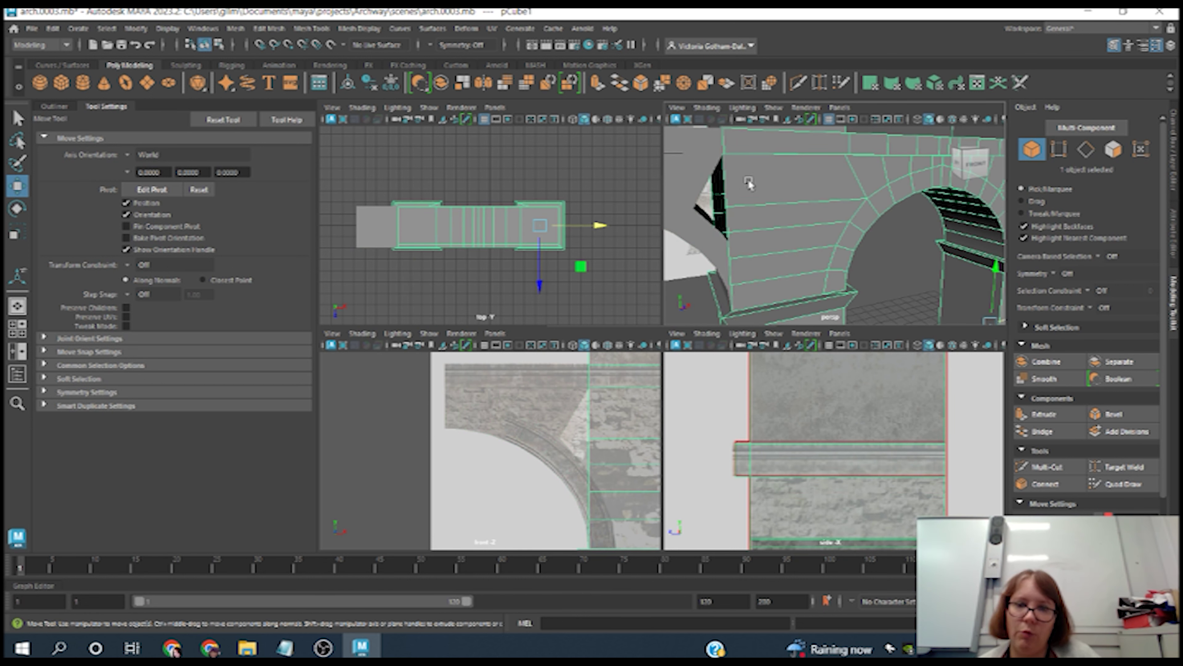
- Enter vertex mode and maximize the front view, centred on the arch
{"action": "left_click", "coordinate": [1067, 153]}
{"action": "key", "text": "space"}
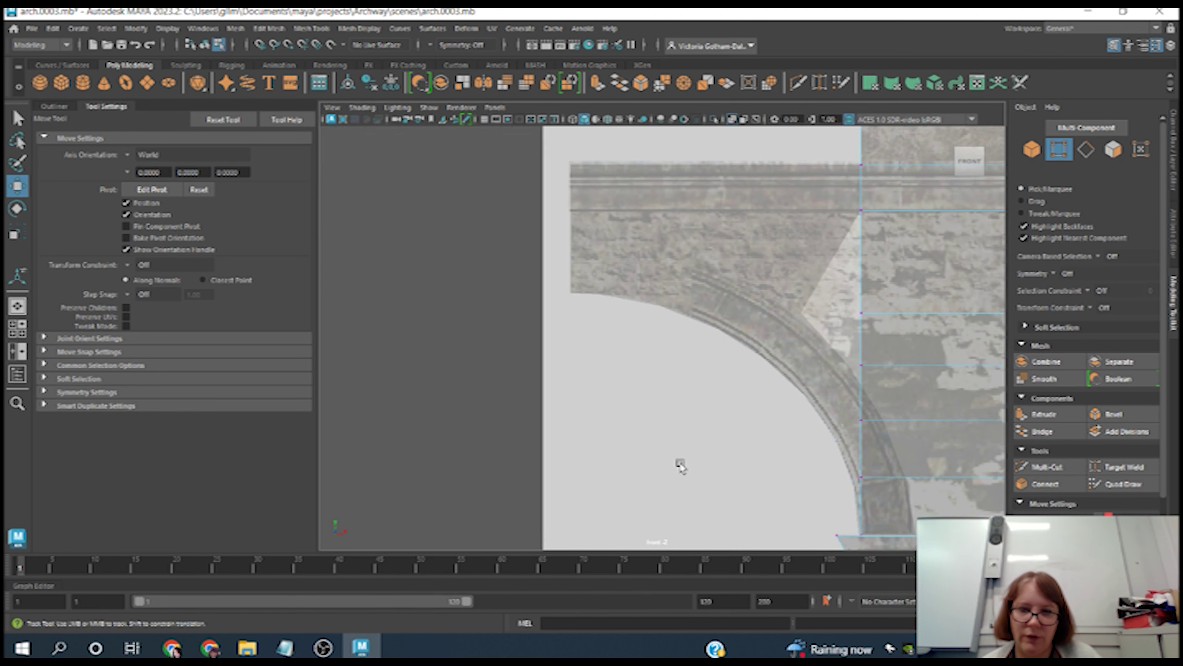
{"action": "scroll", "coordinate": [452, 355], "scroll_direction": "up", "scroll_amount": 3}
{"action": "middle_click_drag", "start_coordinate": [451, 352], "coordinate": [450, 355], "text": "alt"}
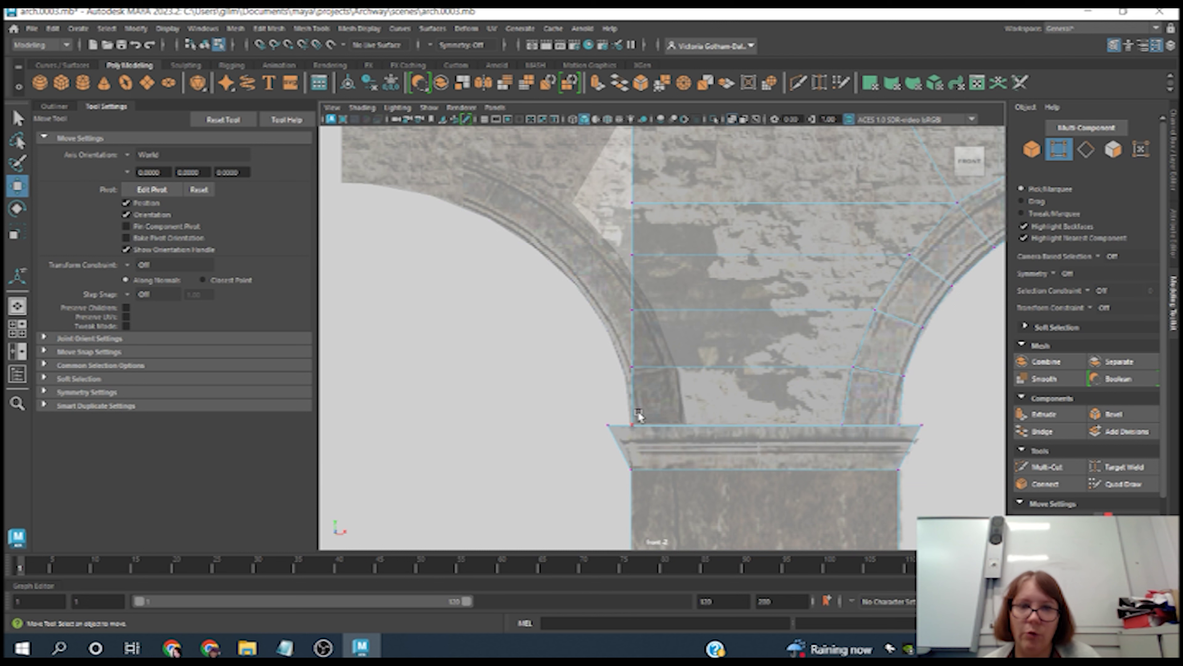
- Move the vertex pairs on the arch's left edge along X onto the reference curve
{"action": "left_click_drag", "start_coordinate": [643, 418], "coordinate": [743, 421]}
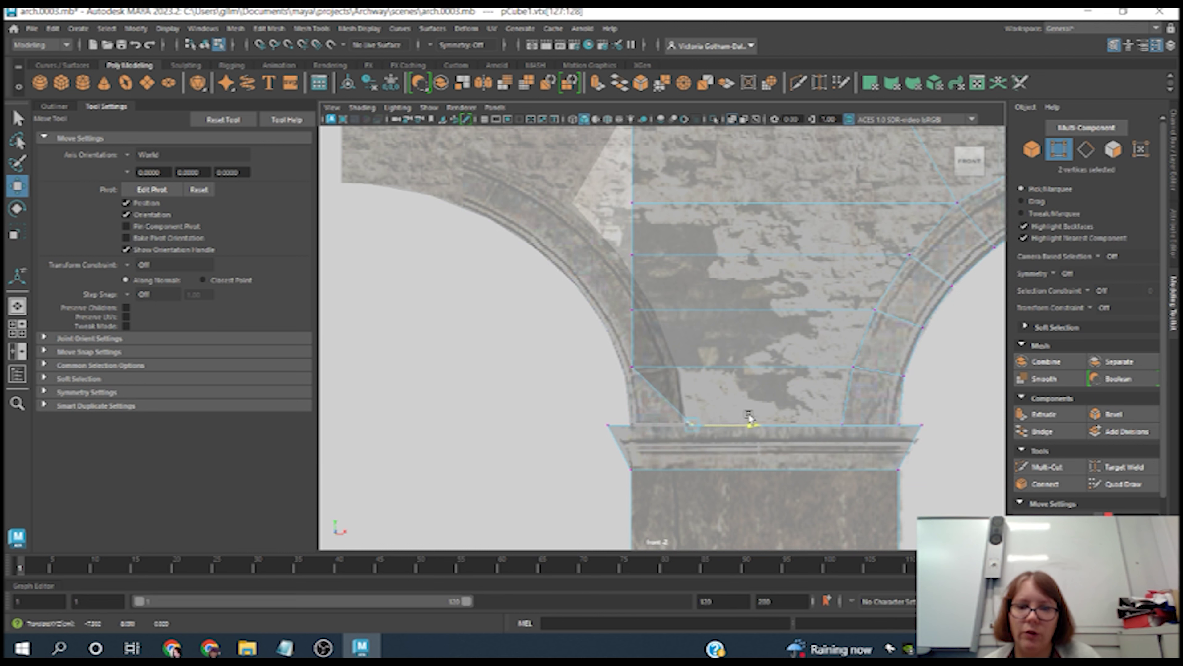
{"action": "left_click_drag", "start_coordinate": [655, 351], "coordinate": [627, 388]}
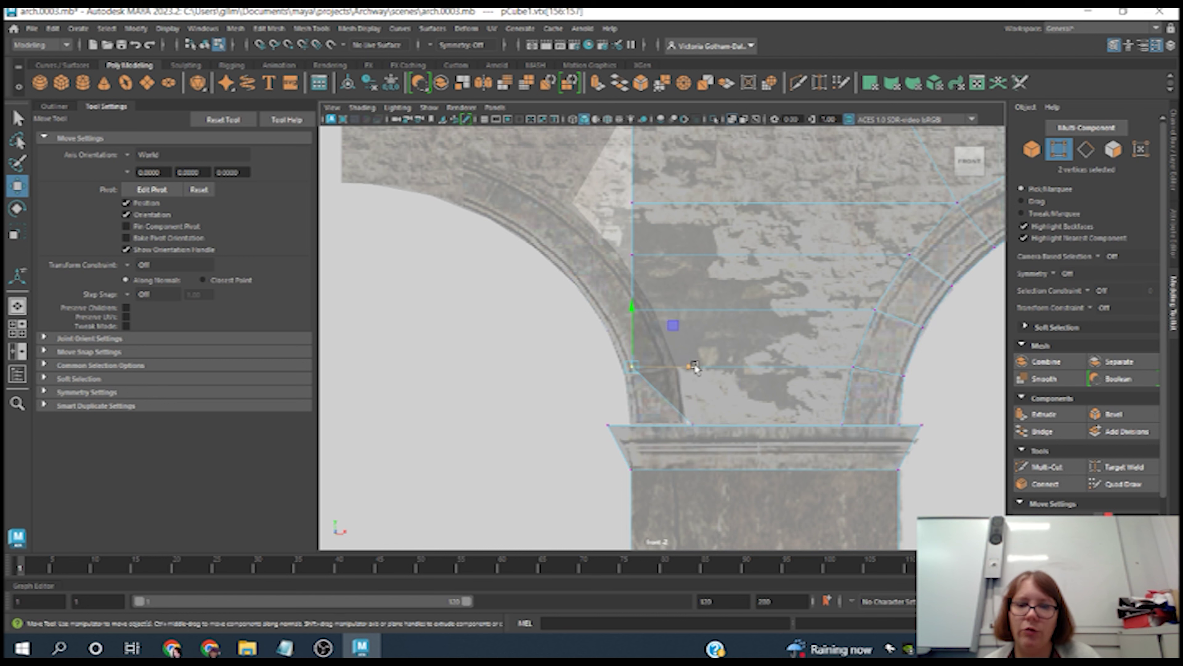
{"action": "left_click_drag", "start_coordinate": [708, 367], "coordinate": [747, 368]}
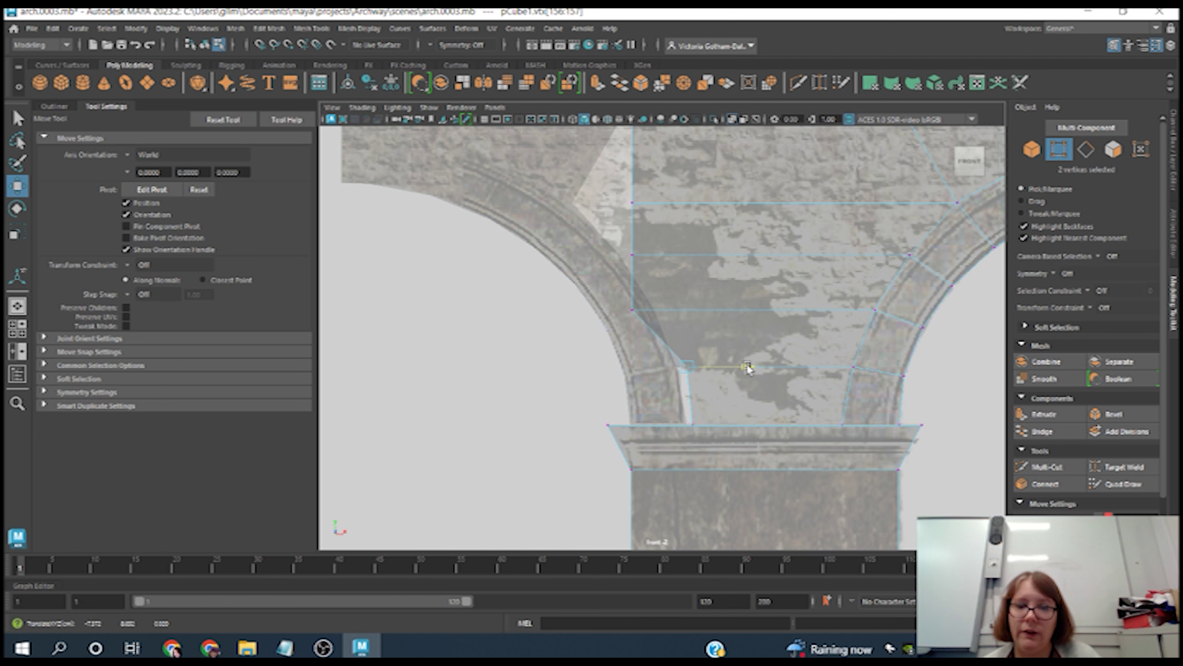
{"action": "left_click_drag", "start_coordinate": [623, 296], "coordinate": [724, 310]}
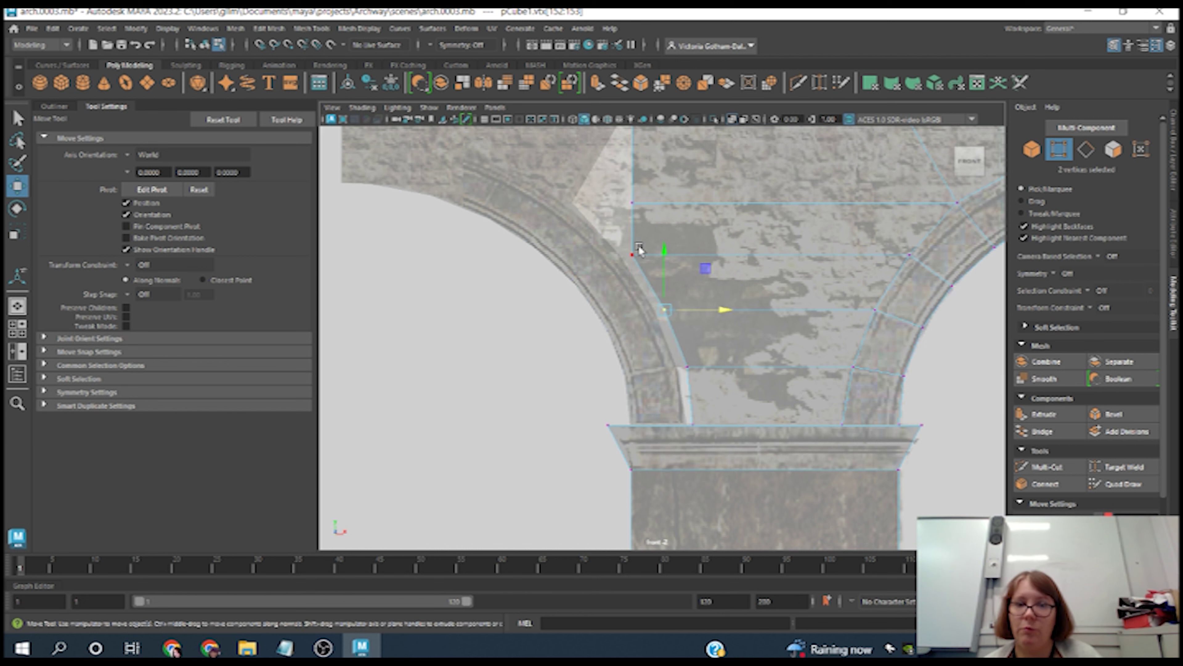
{"action": "left_click_drag", "start_coordinate": [624, 243], "coordinate": [690, 260]}
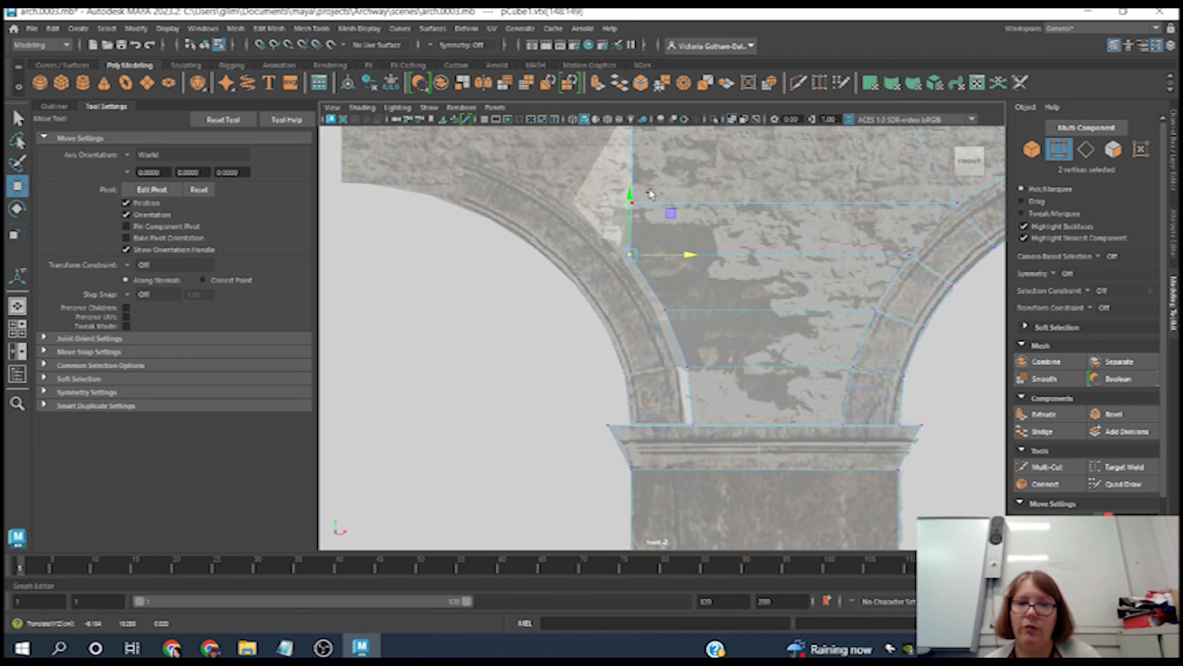
- Shift the top vertices right so they line up with the top ledge
{"action": "middle_click_drag", "start_coordinate": [652, 265], "coordinate": [654, 338], "text": "alt"}
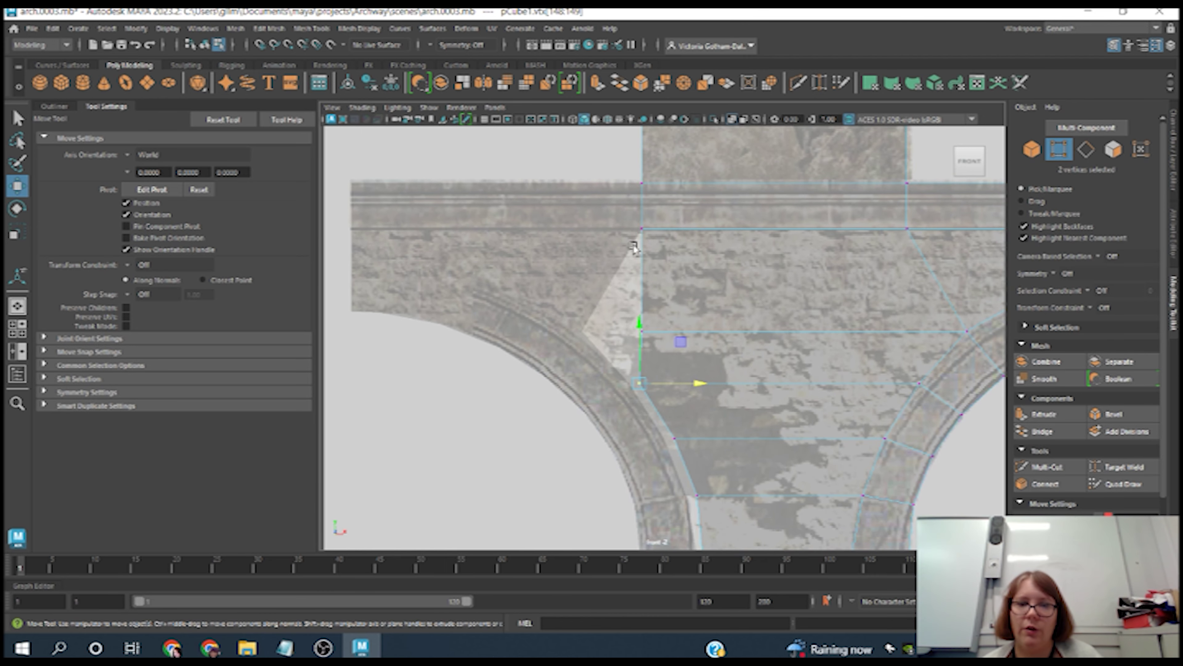
{"action": "left_click_drag", "start_coordinate": [651, 215], "coordinate": [711, 229]}
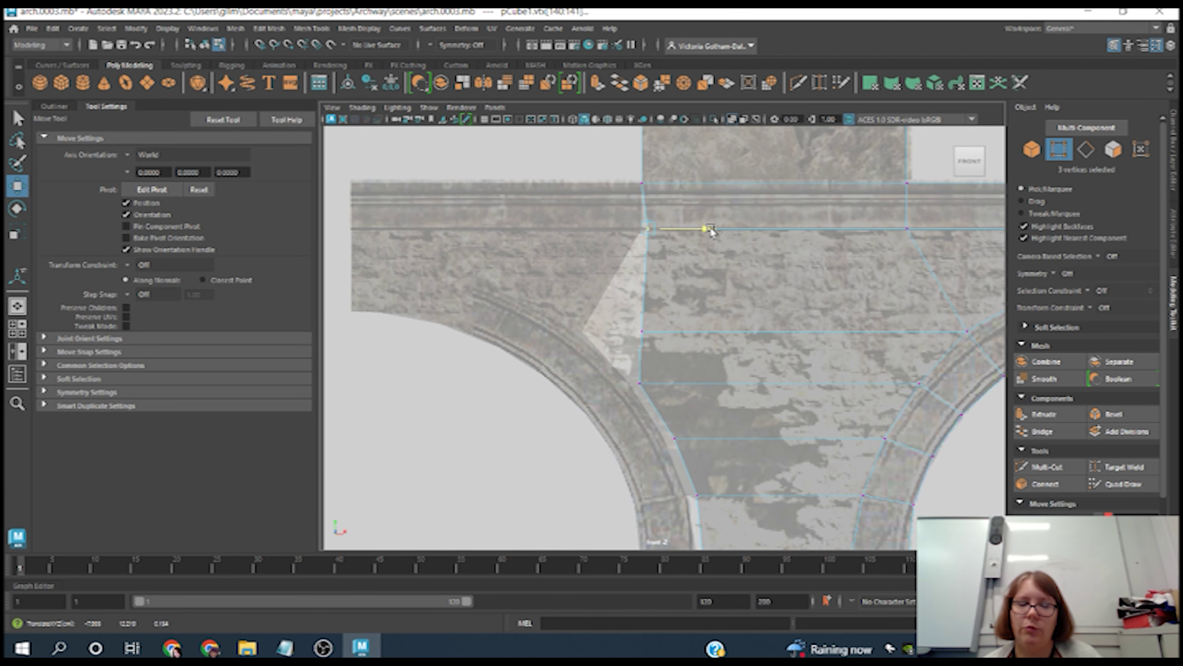
{"action": "middle_click_drag", "start_coordinate": [588, 272], "coordinate": [590, 338], "text": "alt"}
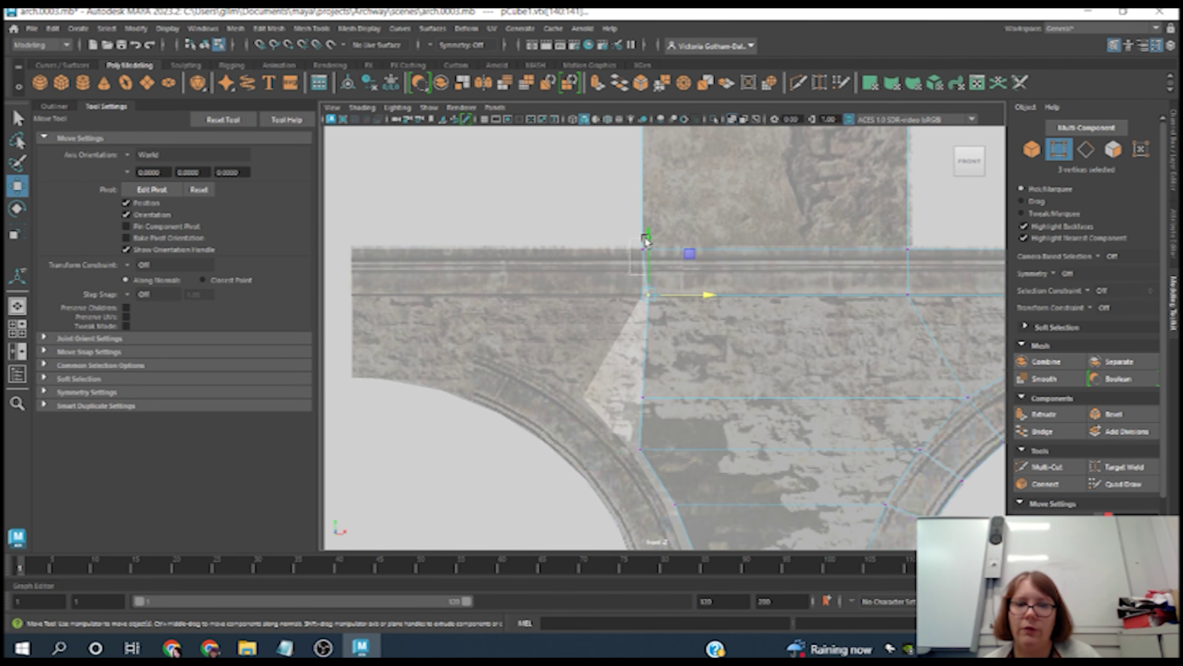
{"action": "left_click_drag", "start_coordinate": [704, 259], "coordinate": [701, 253]}
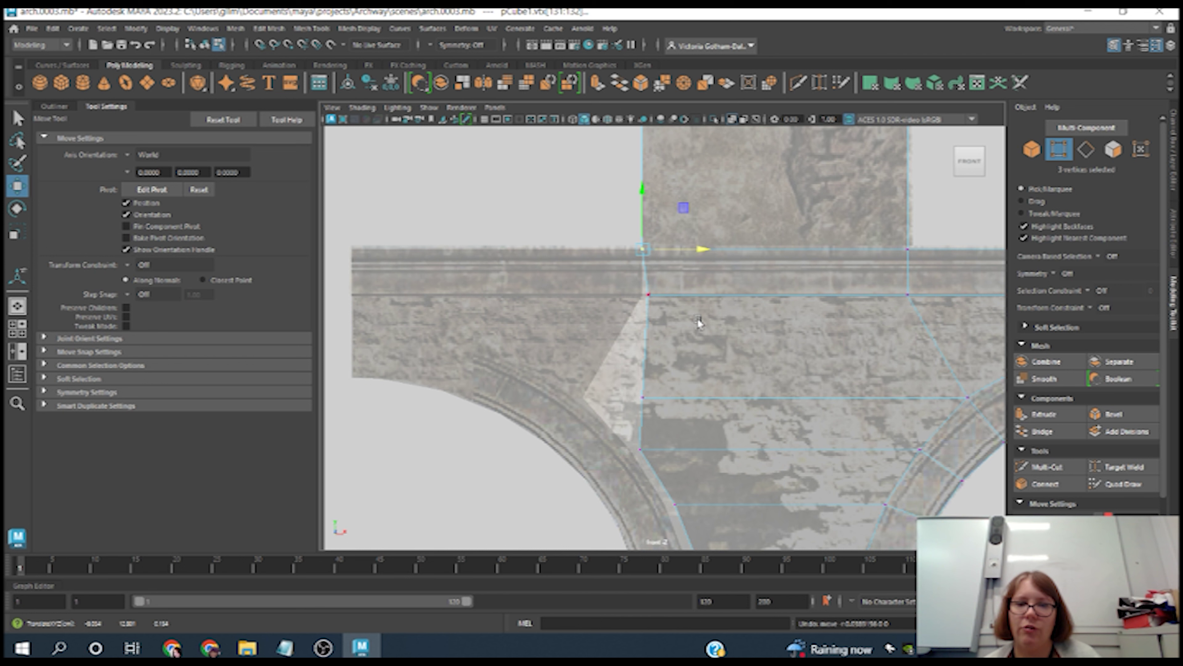
- Move the lip piece's top-right corner vertices right to meet the archway edge
{"action": "left_click", "coordinate": [1033, 150]}
{"action": "left_click", "coordinate": [608, 311]}
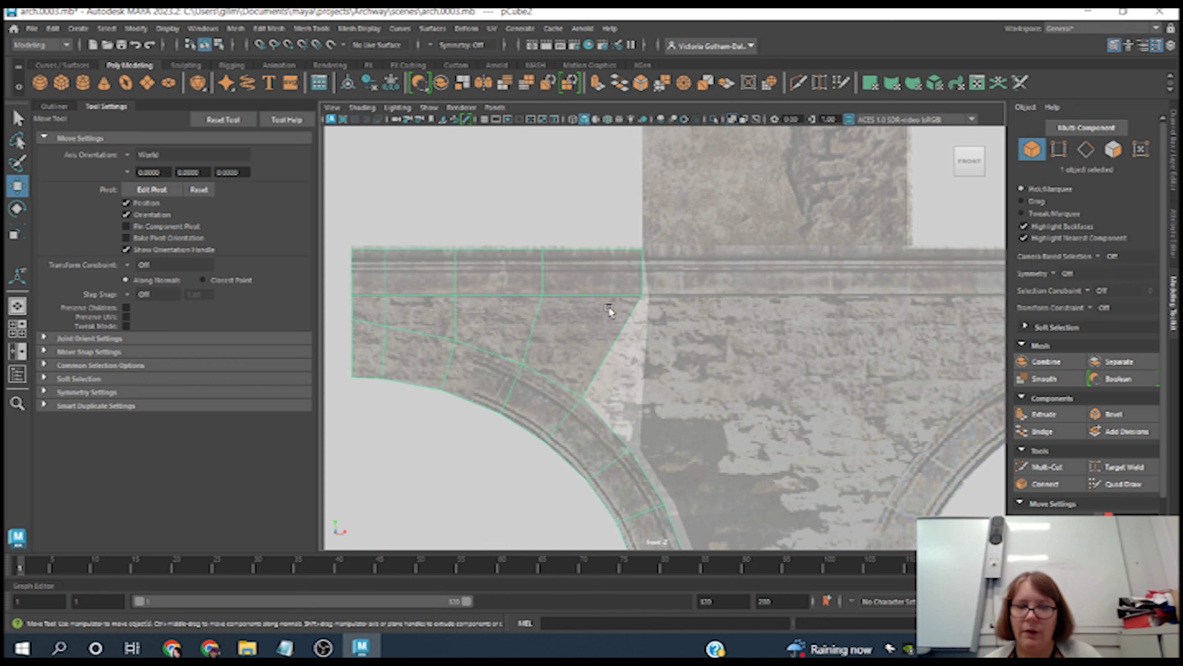
{"action": "key", "text": "F9"}
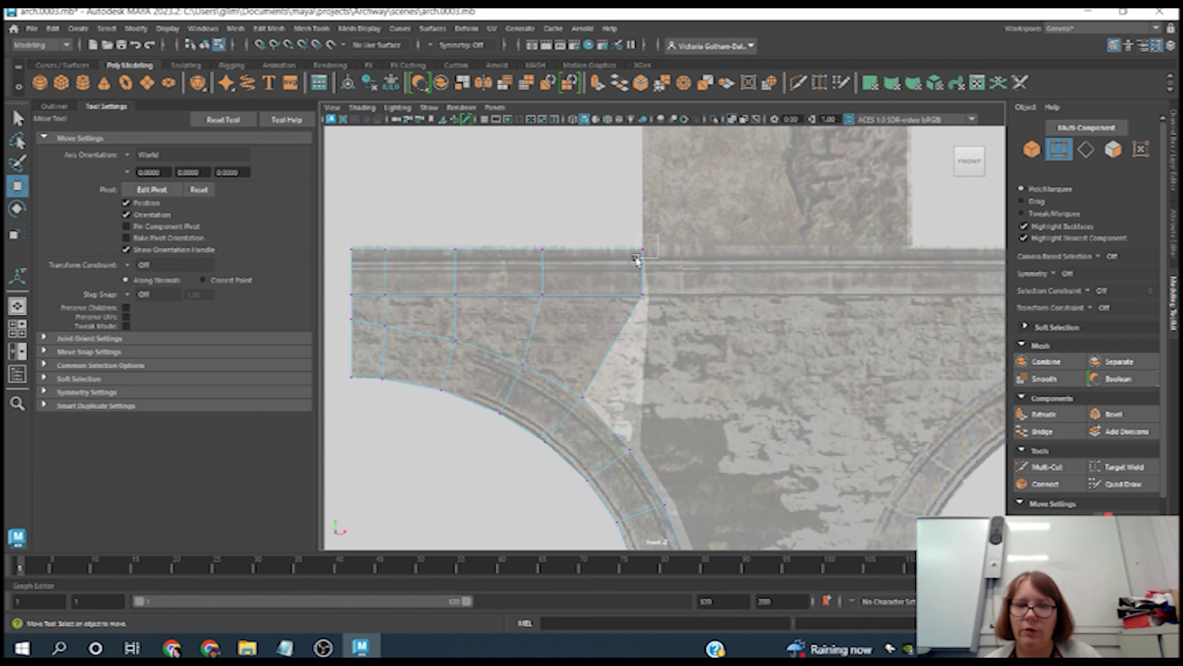
{"action": "left_click_drag", "start_coordinate": [636, 259], "coordinate": [637, 259]}
{"action": "left_click", "coordinate": [693, 256]}
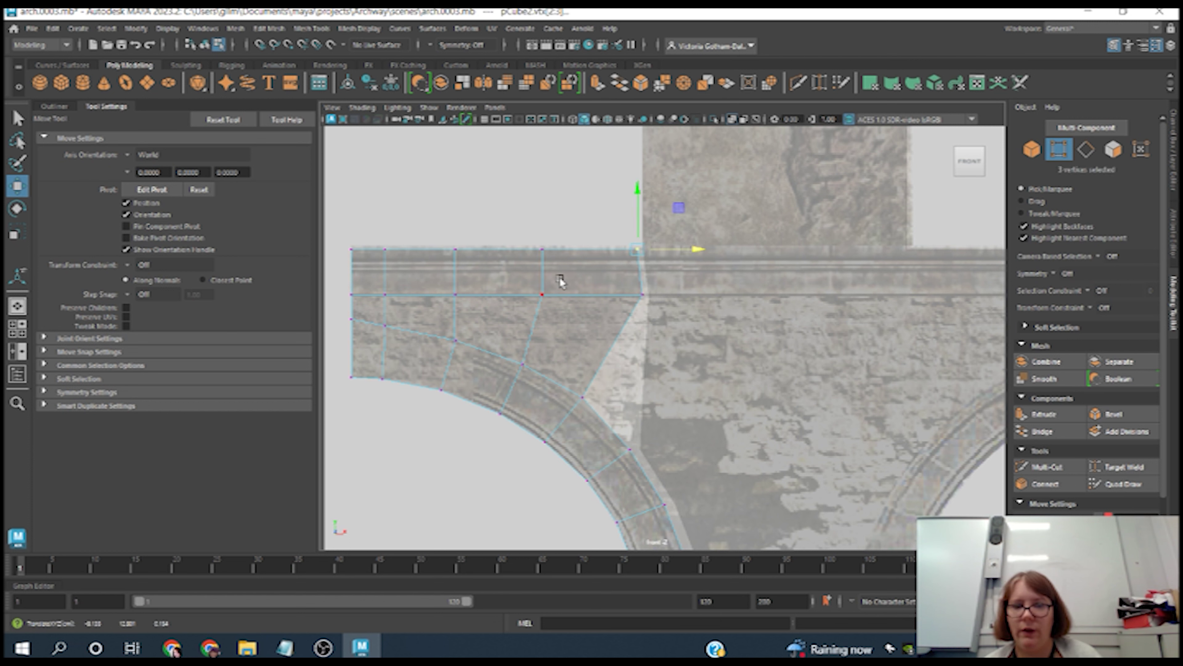
- Return to object mode and inspect the join in a maximized perspective view
{"action": "left_click", "coordinate": [1032, 149]}
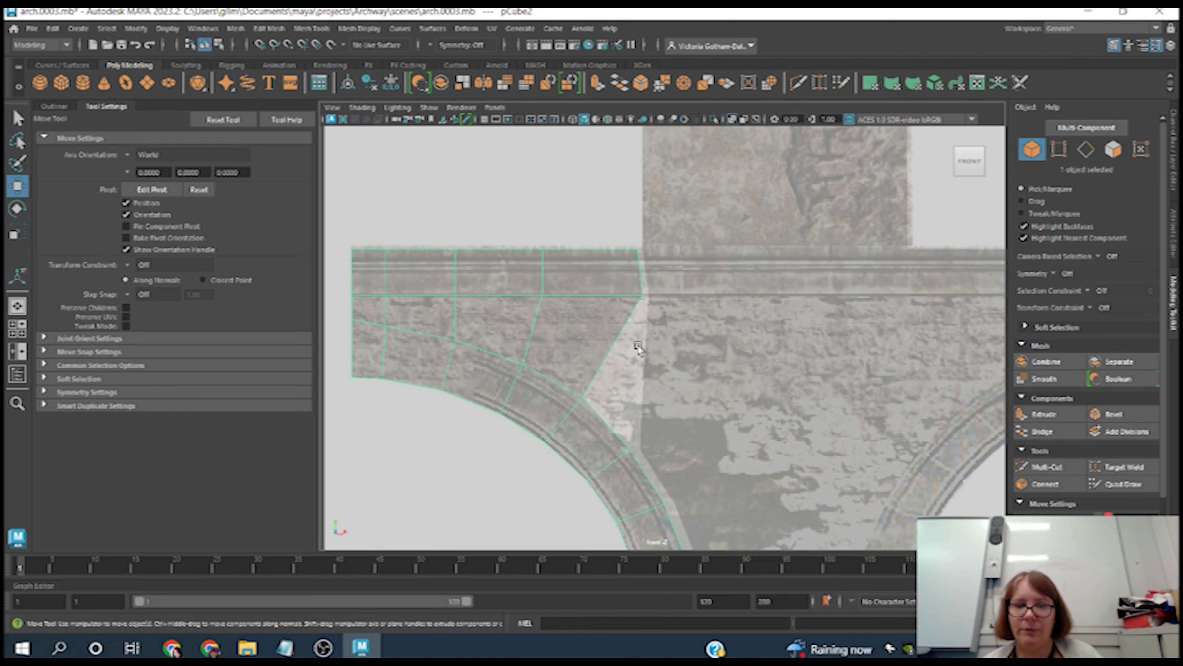
{"action": "key", "text": "space"}
{"action": "left_click_drag", "start_coordinate": [758, 257], "coordinate": [715, 349], "text": "alt"}
{"action": "key", "text": "space"}
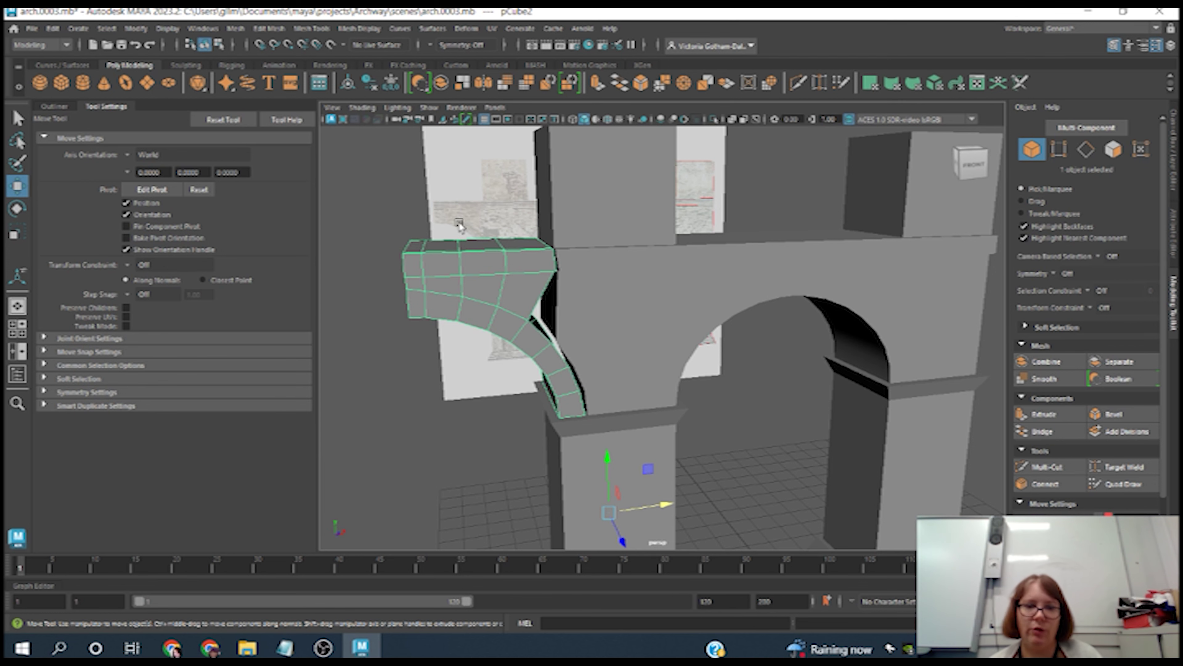
- Add the arch to the lip piece selection and apply Mesh > Combine
{"action": "left_click", "coordinate": [647, 278], "text": "shift"}
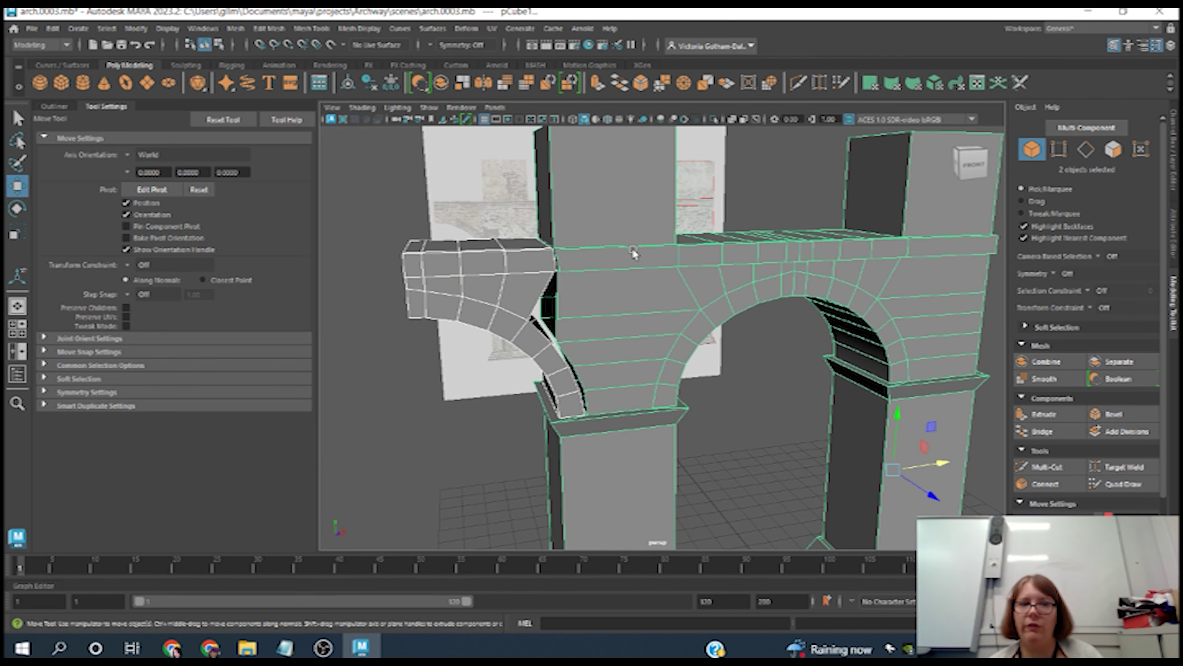
{"action": "left_click", "coordinate": [238, 30]}
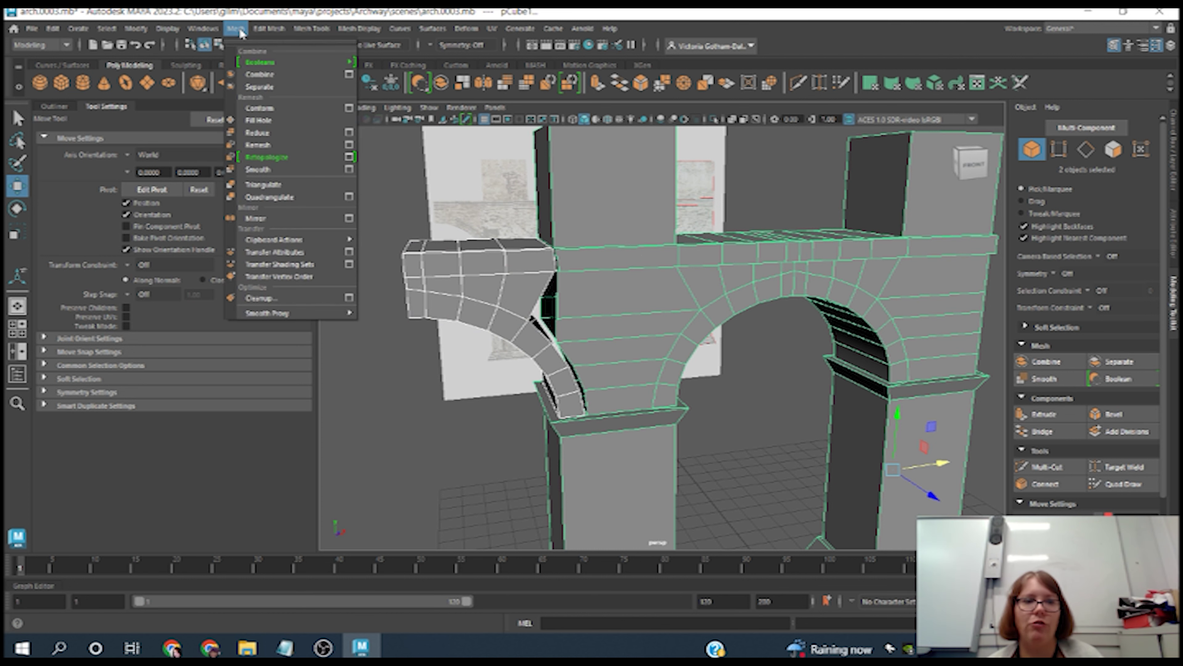
{"action": "left_click", "coordinate": [255, 75]}
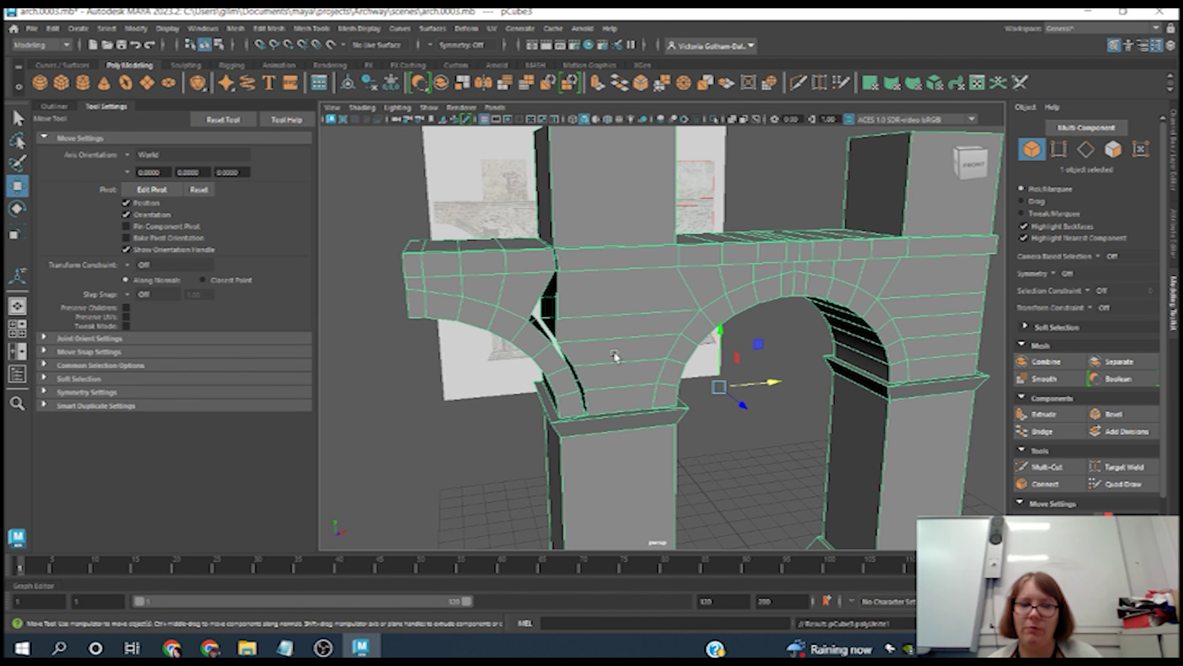
{"action": "right_click_drag", "start_coordinate": [616, 357], "coordinate": [909, 459], "text": "alt"}
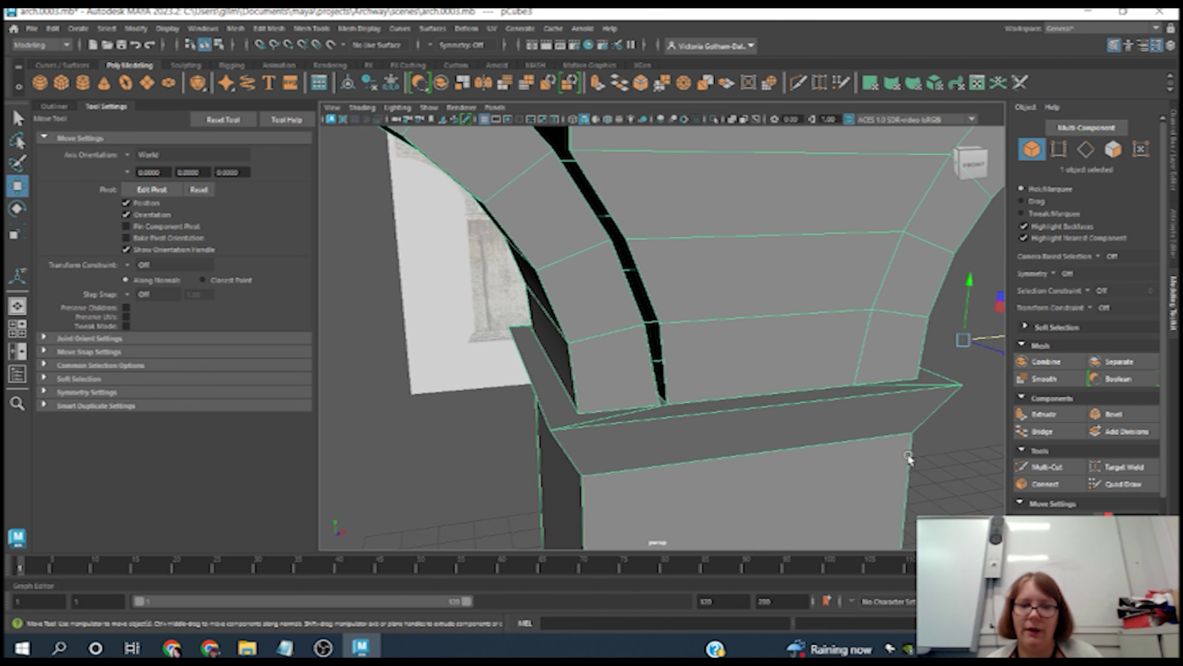
- Activate Target Weld in the Modeling Toolkit, zoomed in on the lip-arch seam
{"action": "left_click_drag", "start_coordinate": [770, 419], "coordinate": [753, 440], "text": "alt"}
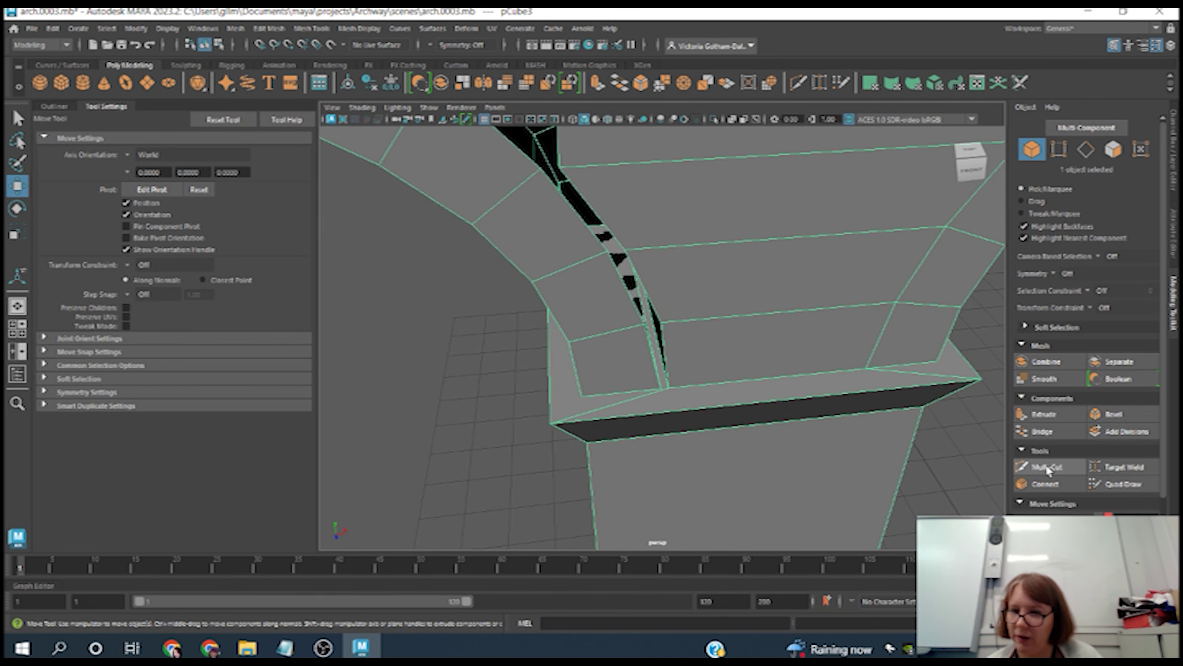
{"action": "left_click", "coordinate": [1118, 467]}
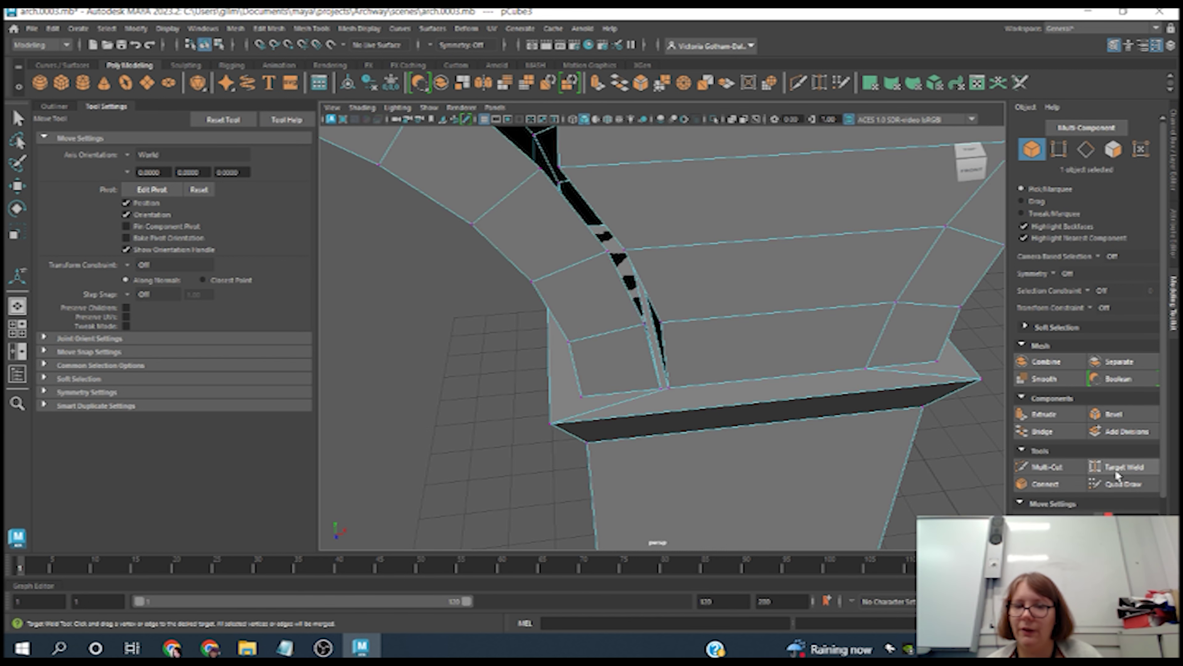
{"action": "scroll", "coordinate": [667, 408], "scroll_direction": "up", "scroll_amount": 4}
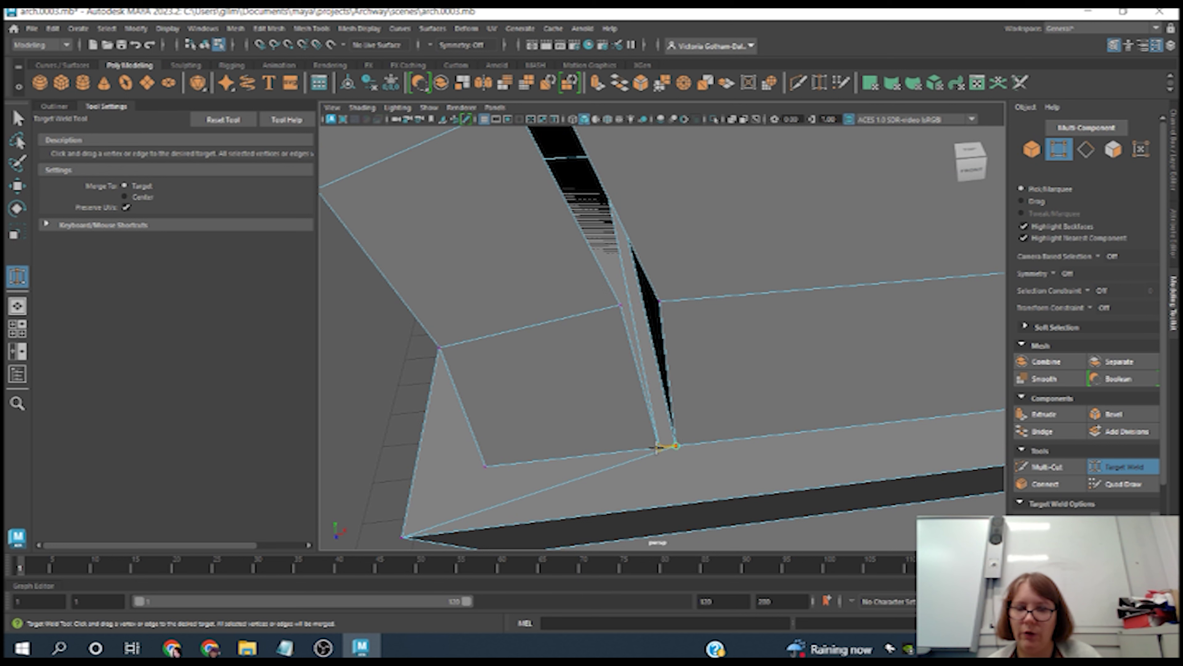
- Target-weld the front seam's loose lip vertices onto their matching arch vertices
{"action": "left_click_drag", "start_coordinate": [657, 448], "coordinate": [657, 449]}
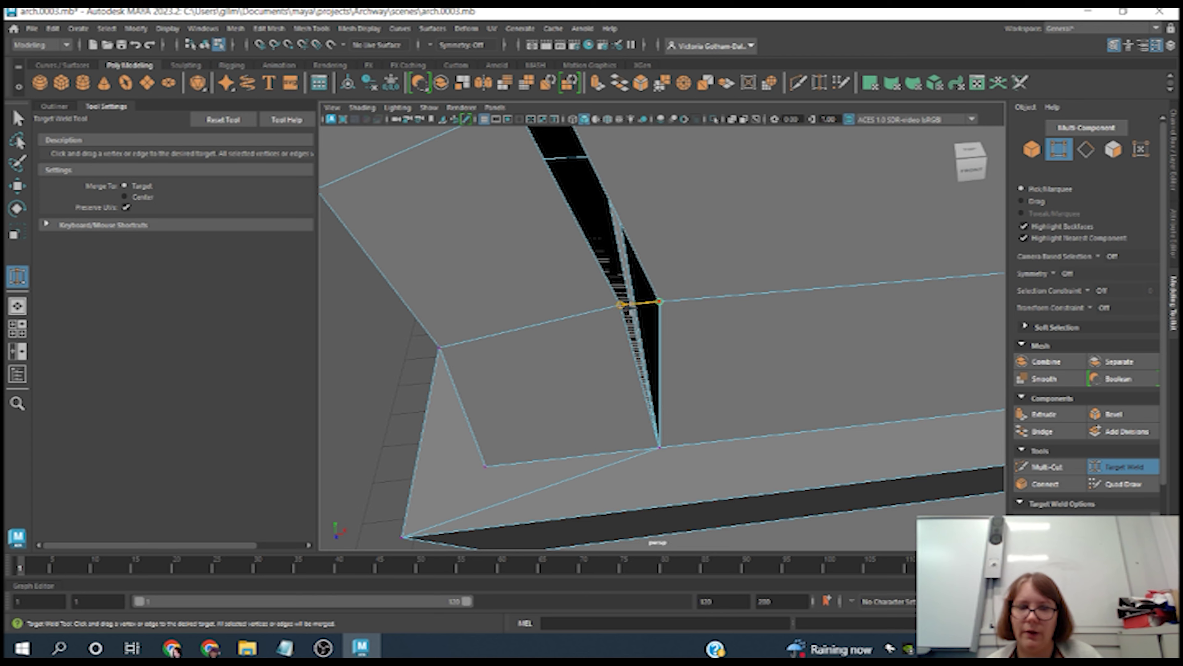
{"action": "left_click_drag", "start_coordinate": [632, 306], "coordinate": [631, 308]}
{"action": "middle_click_drag", "start_coordinate": [631, 308], "coordinate": [759, 523], "text": "alt"}
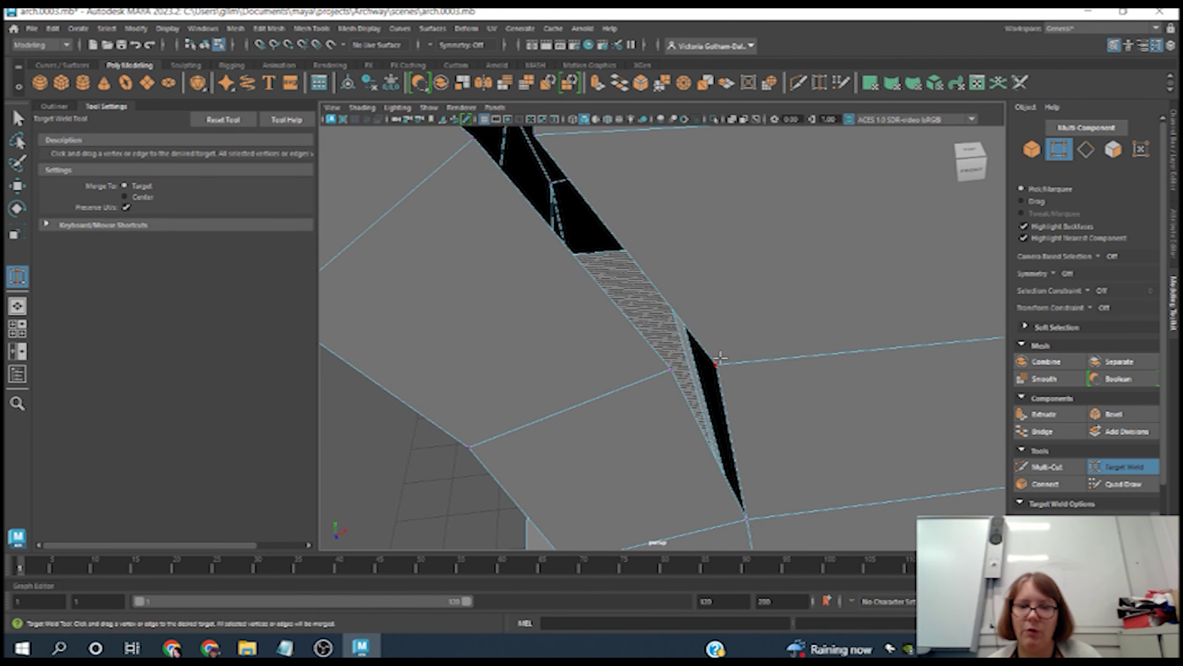
{"action": "left_click_drag", "start_coordinate": [681, 374], "coordinate": [673, 370]}
{"action": "left_click_drag", "start_coordinate": [611, 314], "coordinate": [688, 346], "text": "alt"}
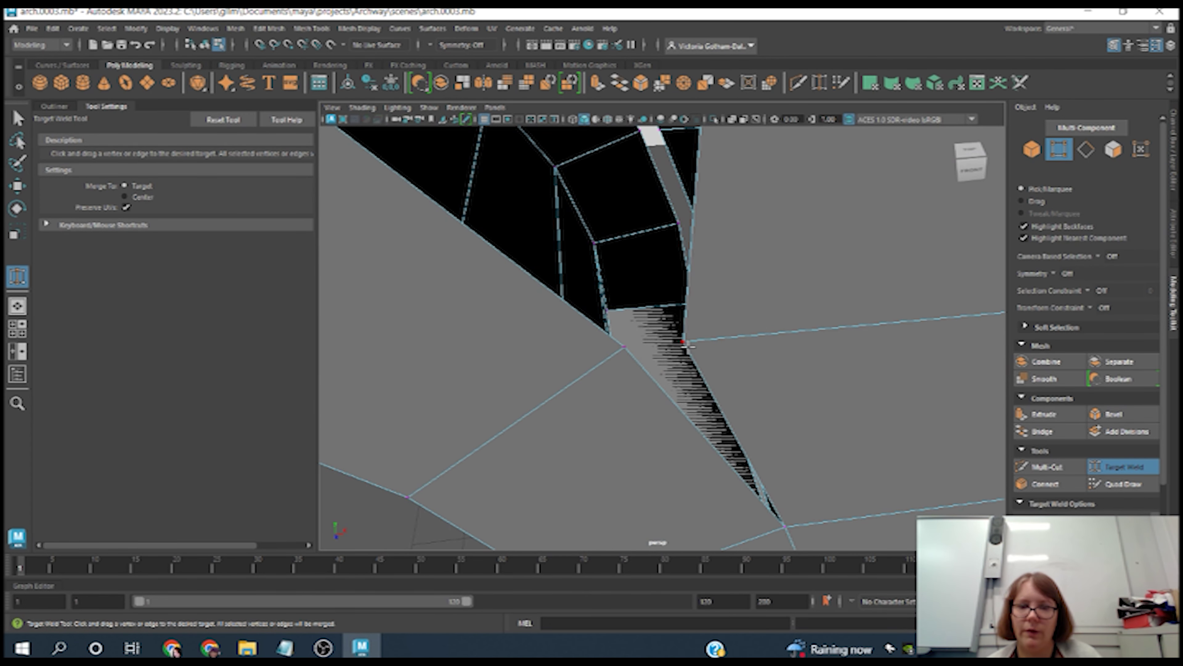
{"action": "left_click_drag", "start_coordinate": [615, 356], "coordinate": [591, 397]}
{"action": "left_click_drag", "start_coordinate": [591, 396], "coordinate": [672, 446], "text": "alt"}
- Collapse the diagonal black strip and weld the seam's lower-left vertex onto the right one
{"action": "left_click_drag", "start_coordinate": [656, 275], "coordinate": [662, 294], "text": "alt"}
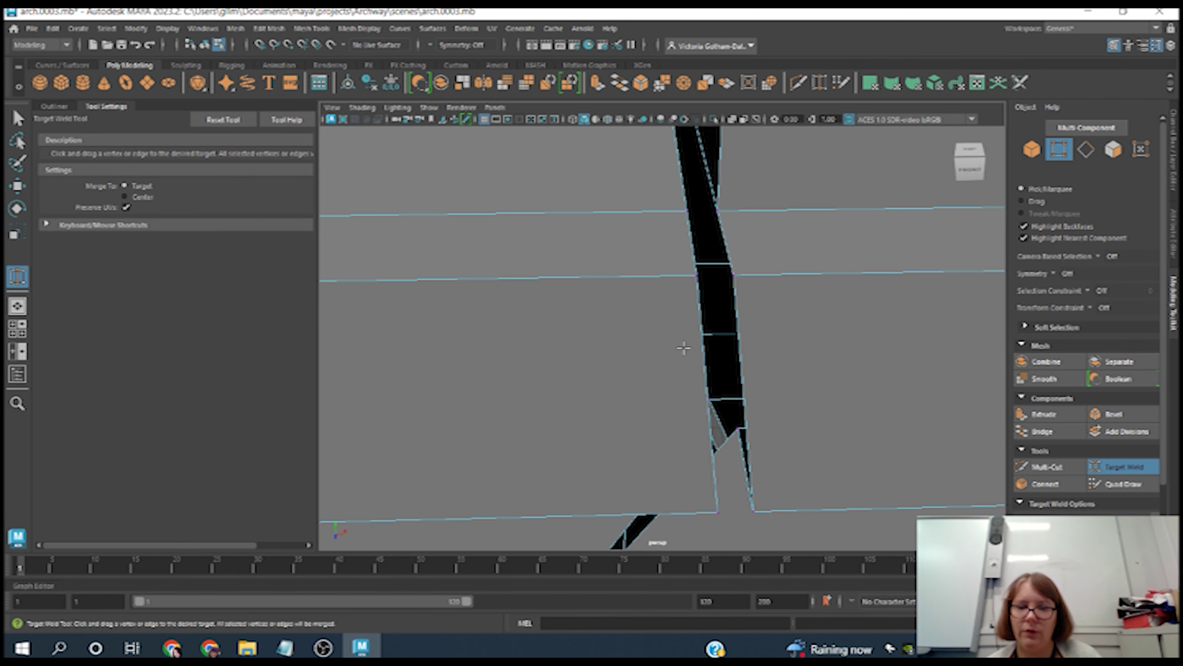
{"action": "left_click_drag", "start_coordinate": [736, 435], "coordinate": [737, 239], "text": "alt"}
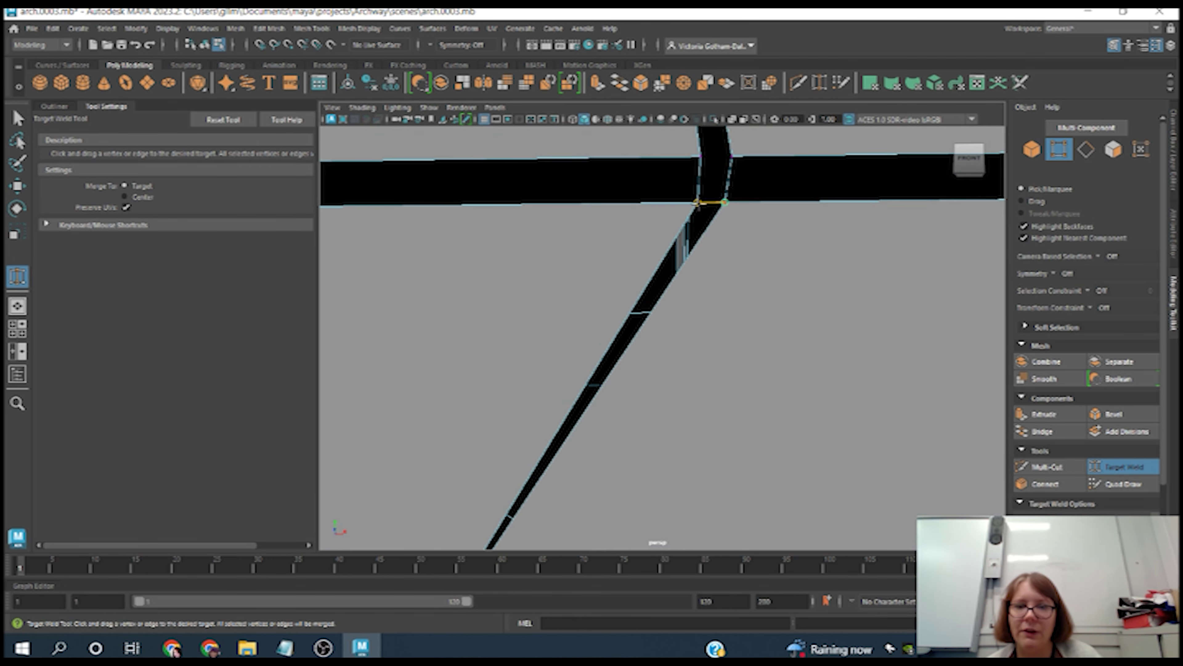
{"action": "left_click_drag", "start_coordinate": [698, 202], "coordinate": [698, 203]}
{"action": "left_click_drag", "start_coordinate": [708, 159], "coordinate": [684, 373], "text": "alt"}
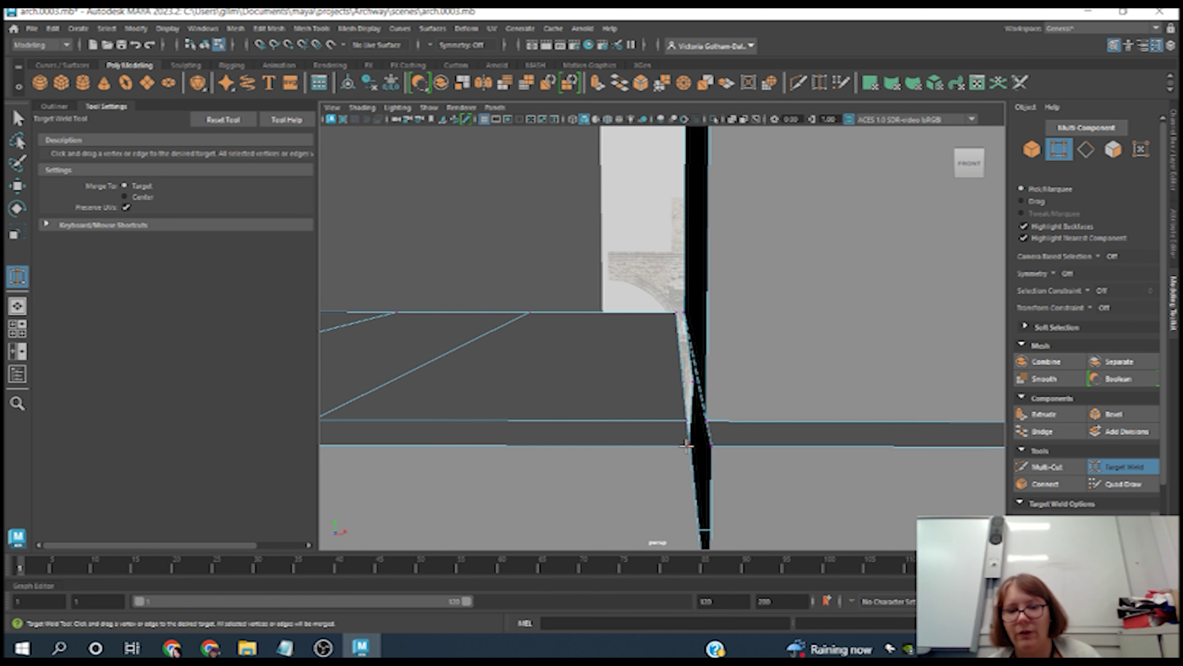
{"action": "left_click_drag", "start_coordinate": [691, 446], "coordinate": [702, 441]}
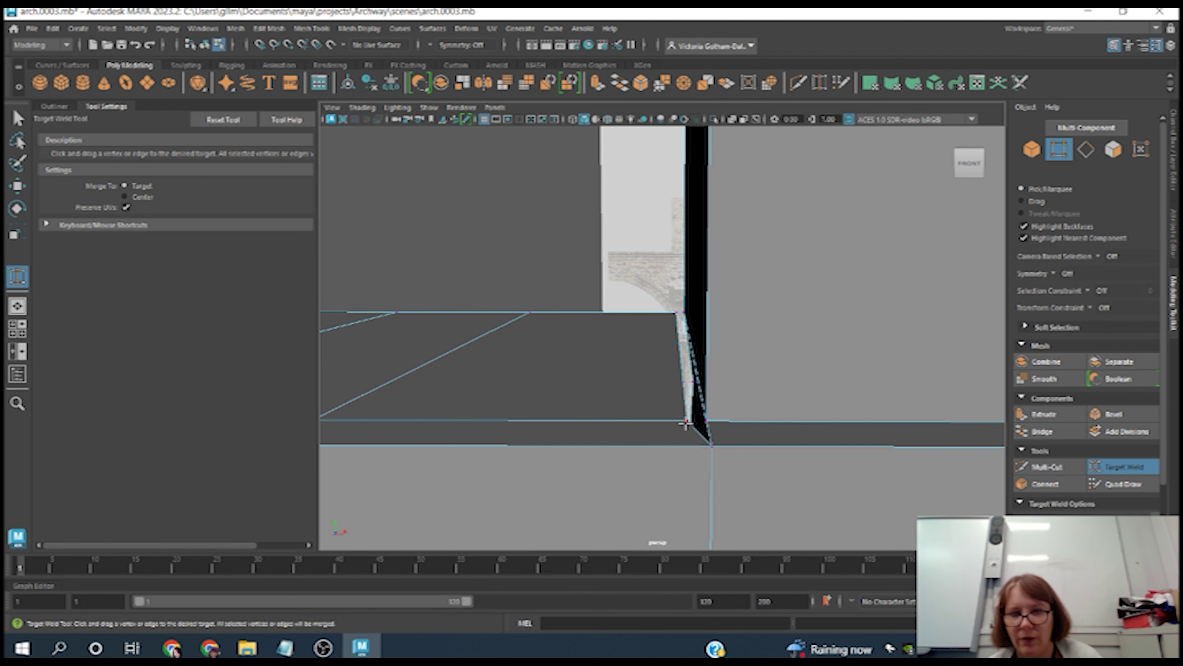
- From the back of the arch, weld the first gap vertices onto the right corner
{"action": "left_click_drag", "start_coordinate": [602, 375], "coordinate": [846, 372], "text": "alt"}
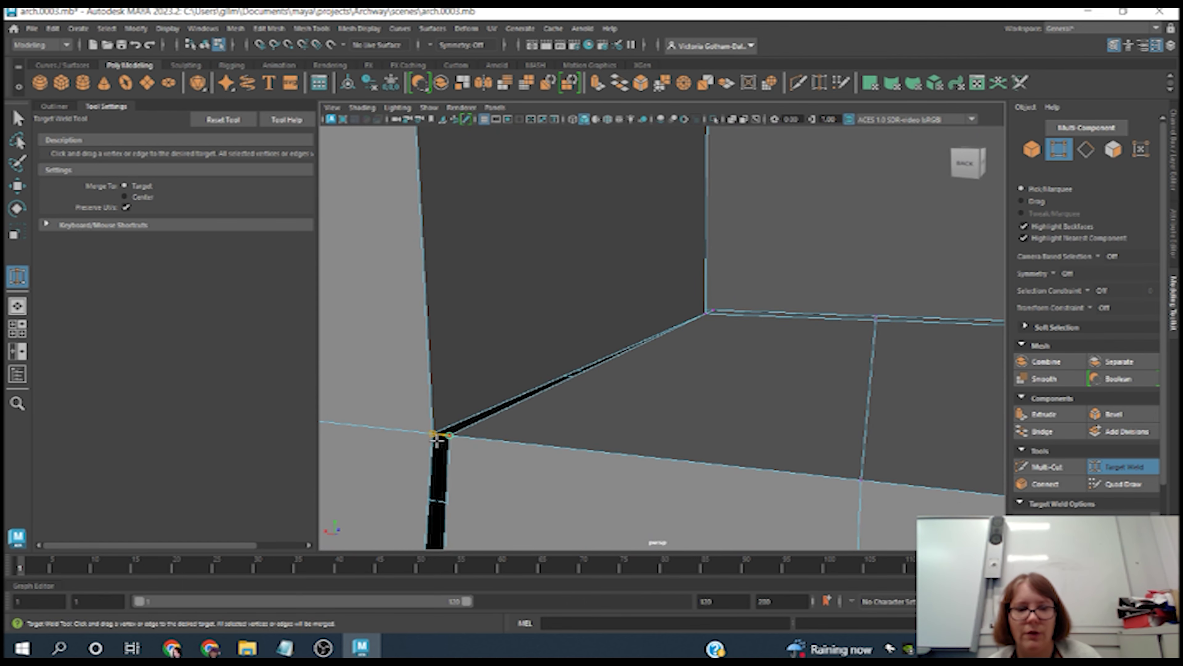
{"action": "left_click_drag", "start_coordinate": [437, 438], "coordinate": [783, 435], "text": "alt"}
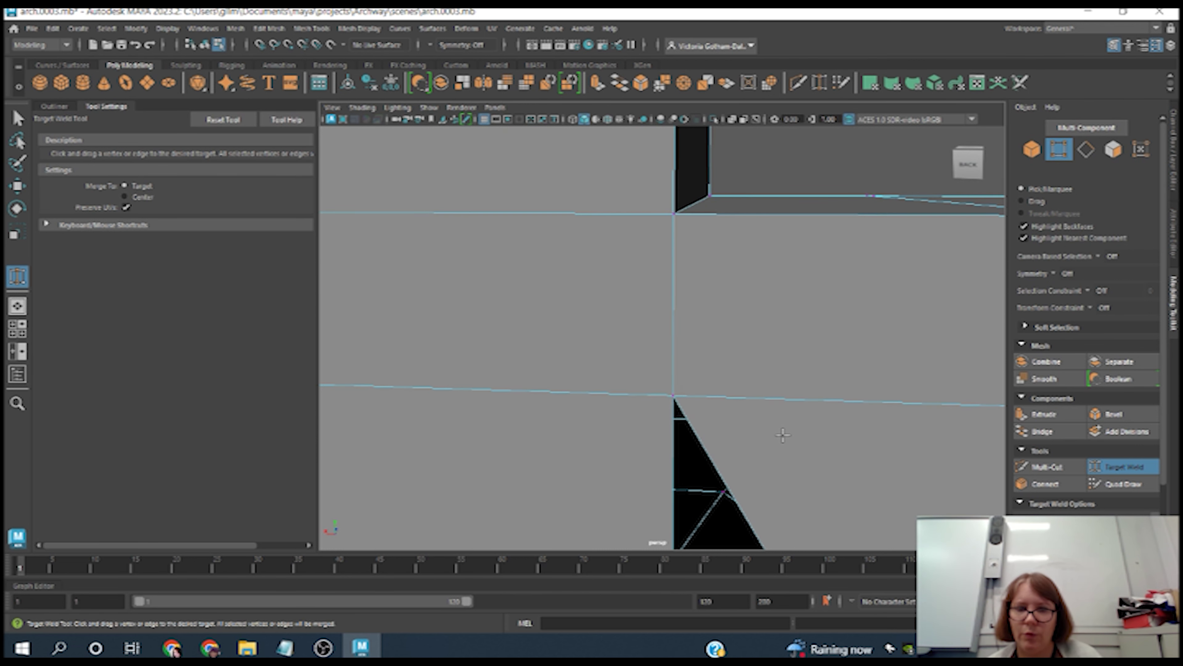
{"action": "scroll", "coordinate": [784, 433], "scroll_direction": "down", "scroll_amount": 2}
{"action": "middle_click_drag", "start_coordinate": [780, 432], "coordinate": [737, 231], "text": "alt"}
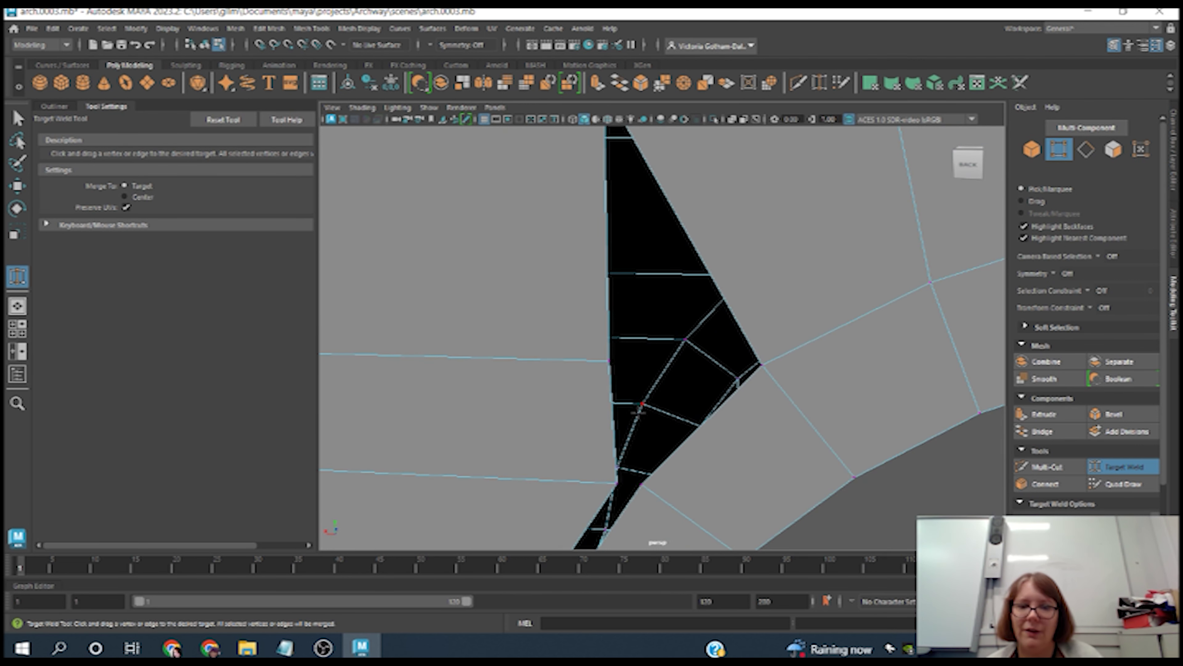
{"action": "left_click_drag", "start_coordinate": [664, 357], "coordinate": [693, 356]}
{"action": "middle_click_drag", "start_coordinate": [691, 390], "coordinate": [747, 326], "text": "alt"}
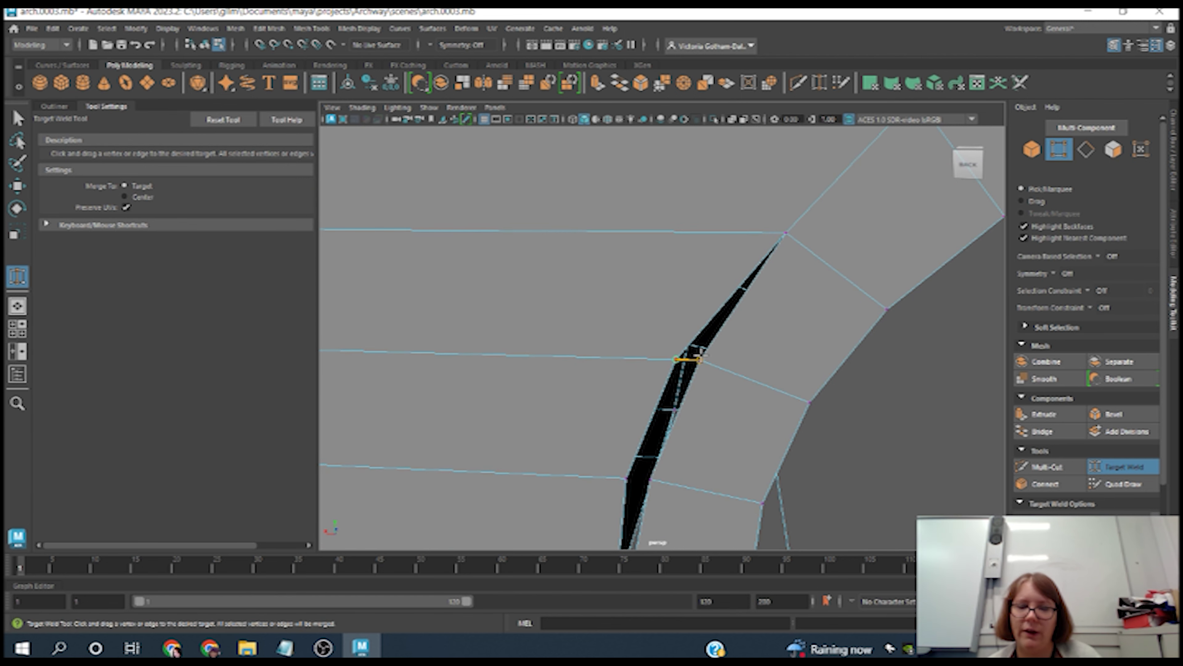
- Weld the remaining seam vertices, removing the black sliver faces along the bottom
{"action": "left_click_drag", "start_coordinate": [702, 356], "coordinate": [701, 358]}
{"action": "middle_click_drag", "start_coordinate": [712, 452], "coordinate": [729, 376], "text": "alt"}
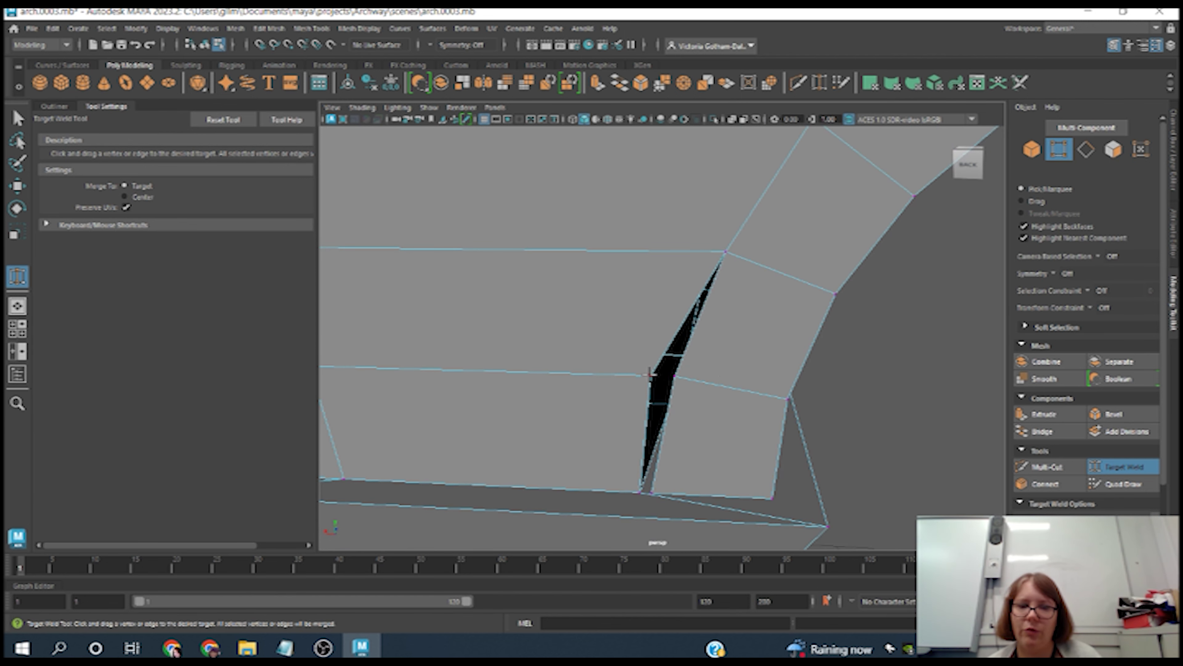
{"action": "left_click_drag", "start_coordinate": [672, 372], "coordinate": [674, 376]}
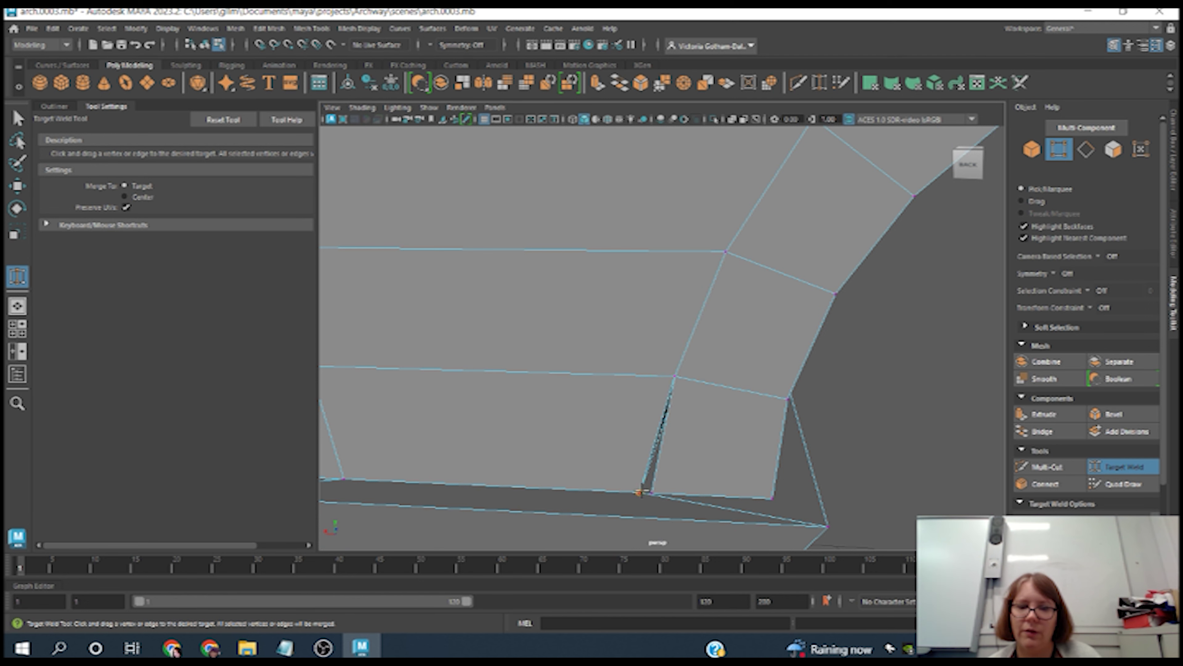
{"action": "left_click_drag", "start_coordinate": [653, 492], "coordinate": [654, 493]}
- Weld the last lower seam vertices and orbit back to the front showing both pillars
{"action": "right_click_drag", "start_coordinate": [819, 458], "coordinate": [416, 299], "text": "alt"}
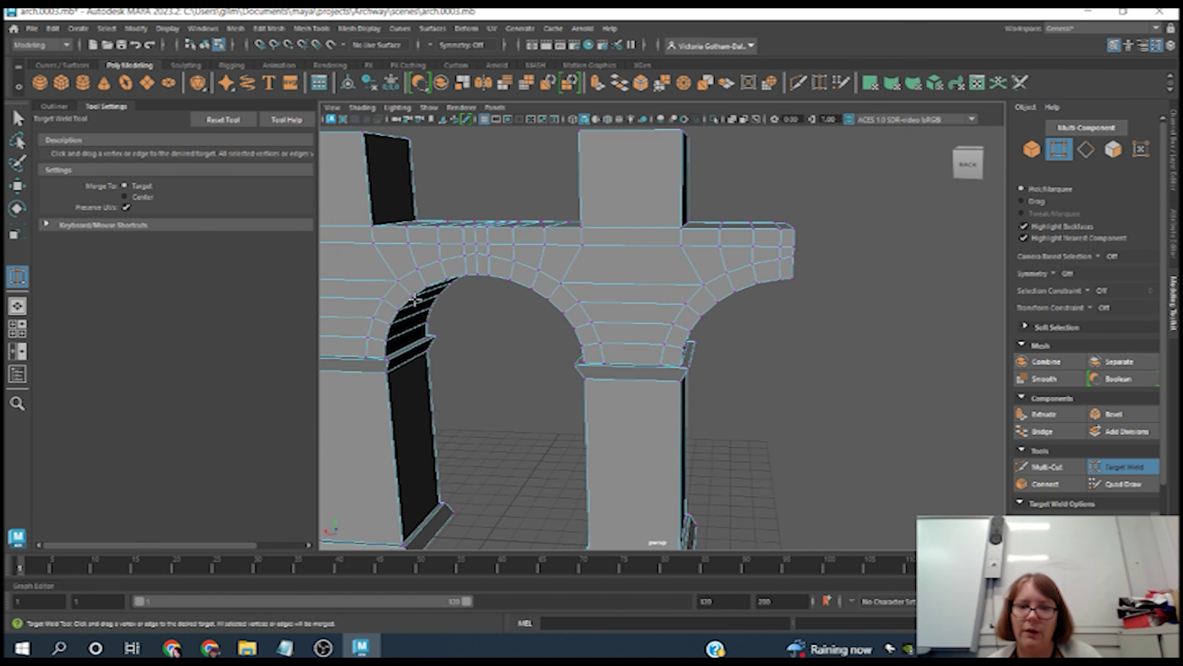
{"action": "left_click_drag", "start_coordinate": [755, 336], "coordinate": [410, 331], "text": "alt"}
{"action": "right_click_drag", "start_coordinate": [788, 378], "coordinate": [653, 334], "text": "alt"}
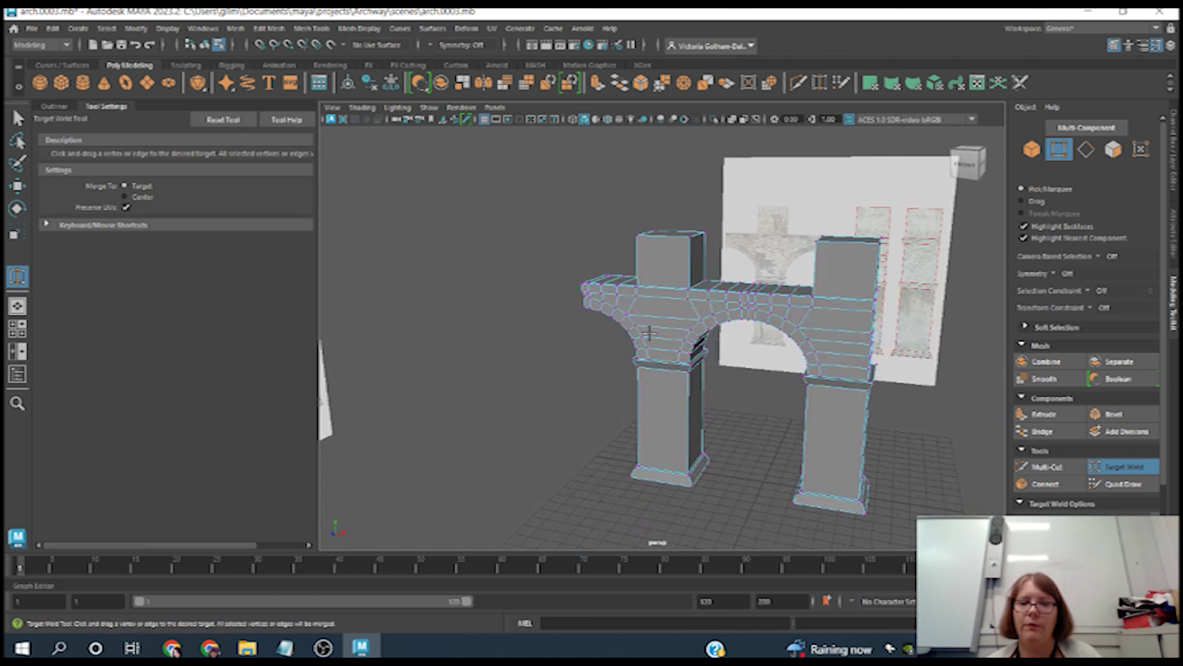
{"action": "middle_click_drag", "start_coordinate": [721, 362], "coordinate": [626, 330], "text": "alt"}
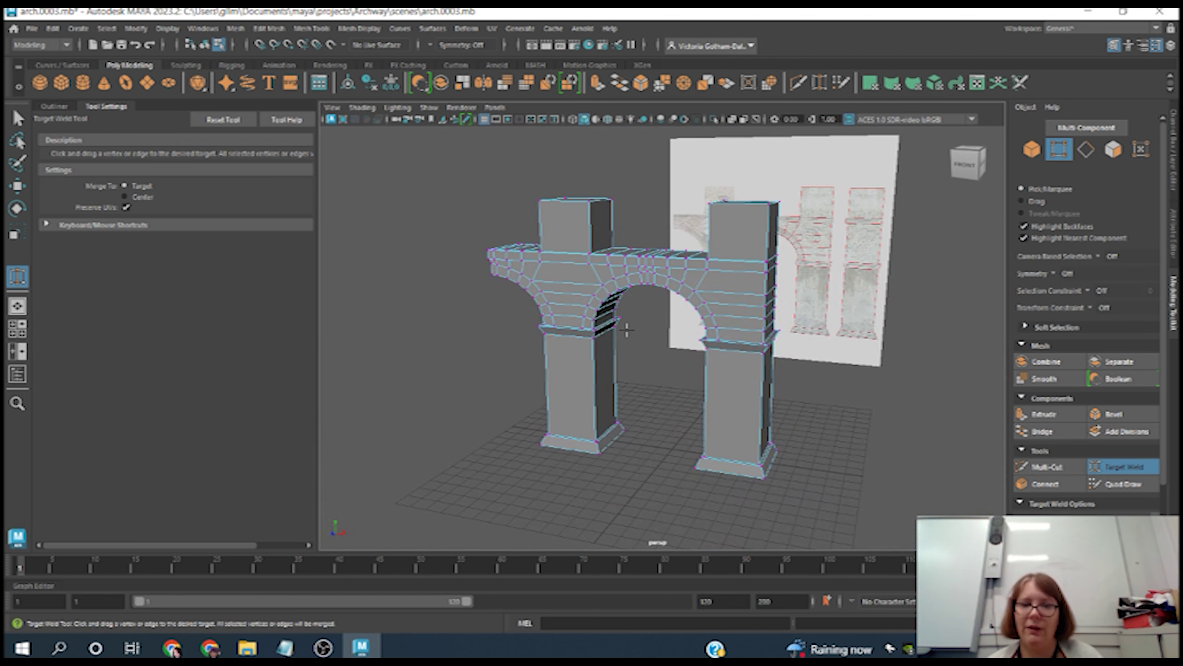
- Save the scene as arch.0004.mb via Increment and Save, then return to the Select Tool
{"action": "left_click", "coordinate": [1033, 150]}
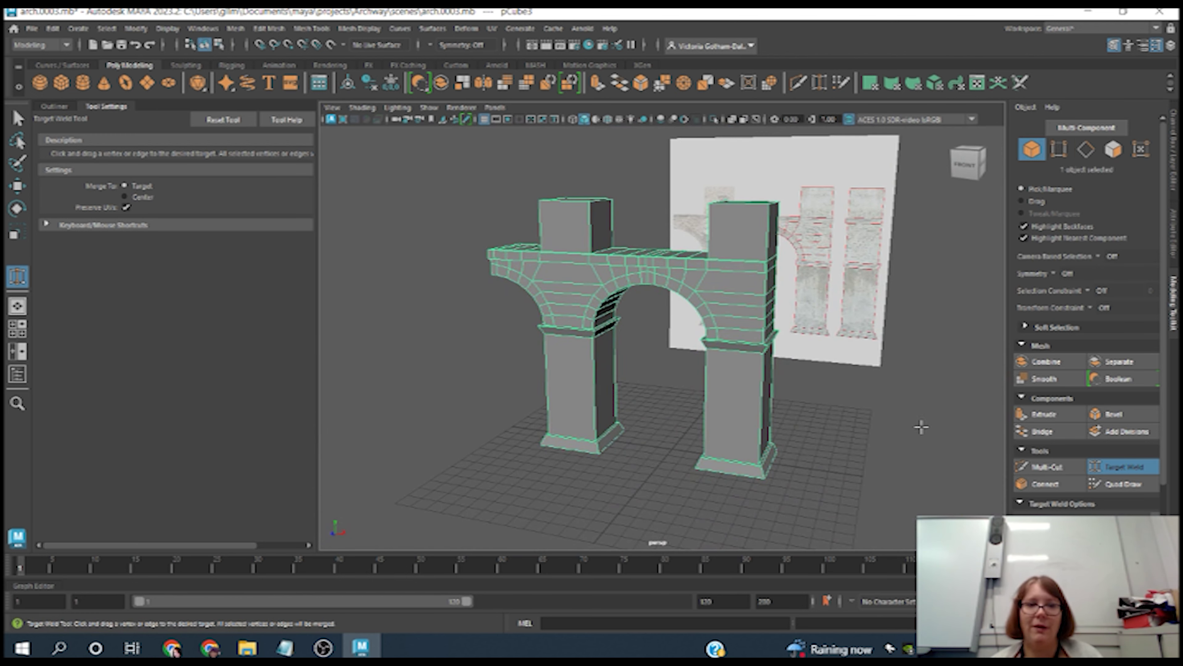
{"action": "left_click", "coordinate": [32, 29]}
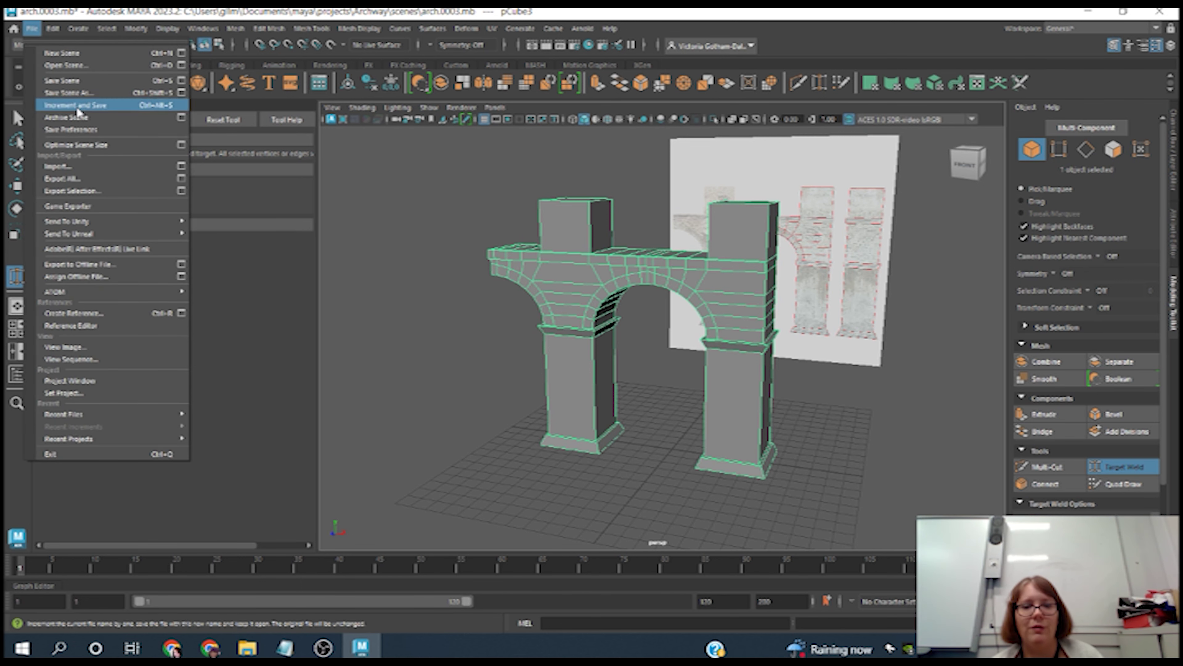
{"action": "left_click", "coordinate": [77, 106]}
{"action": "left_click", "coordinate": [18, 118]}
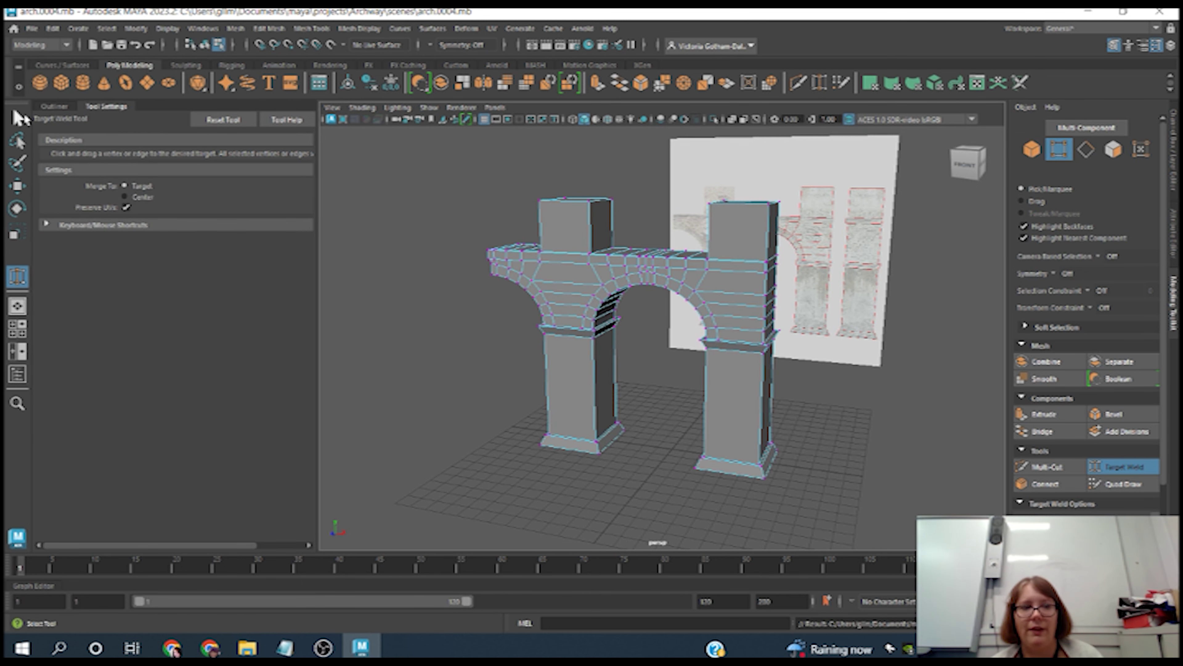